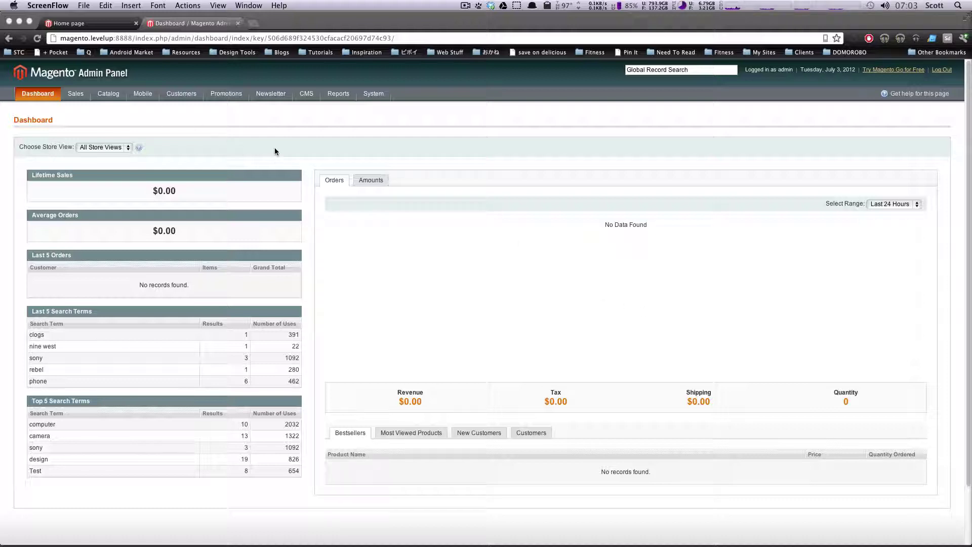
Open the Manage Products grid from the Catalog menu.
click(252, 120)
mouse_move(106, 96)
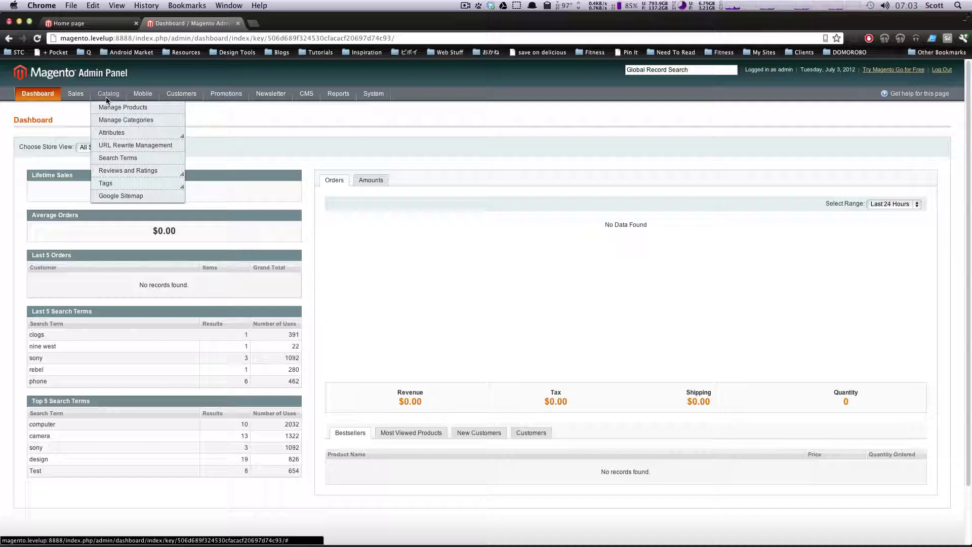
click(109, 109)
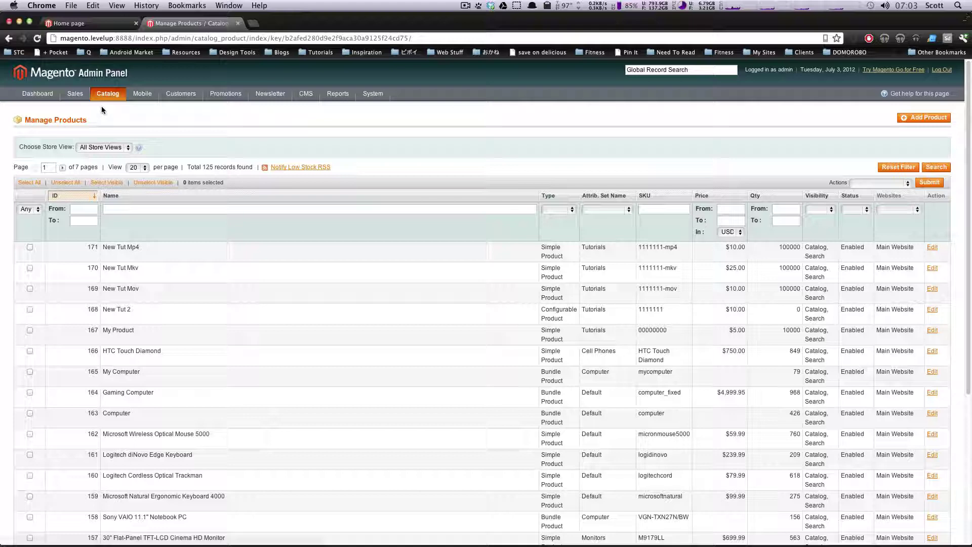
Start a new product with the Default attribute set and Downloadable Product type.
click(926, 120)
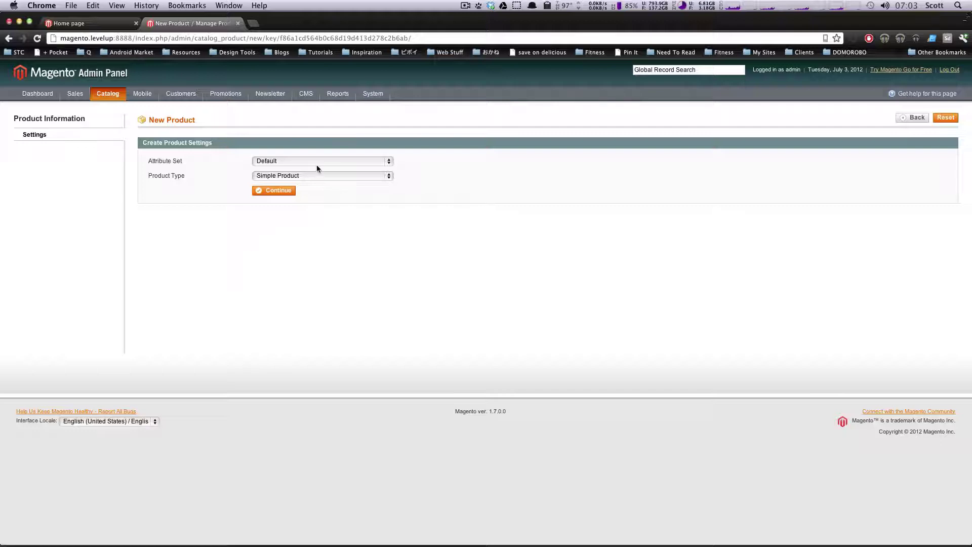
click(333, 160)
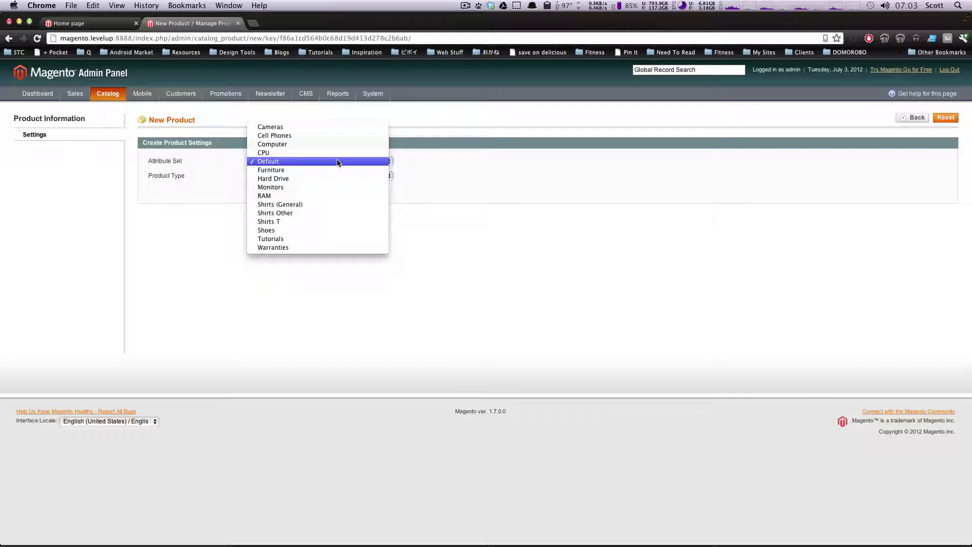
click(337, 161)
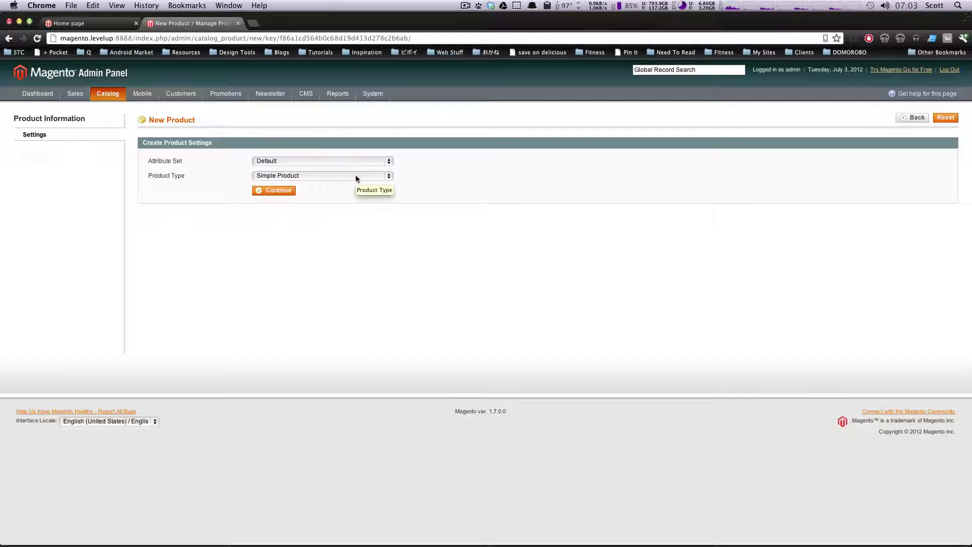
click(290, 175)
click(310, 220)
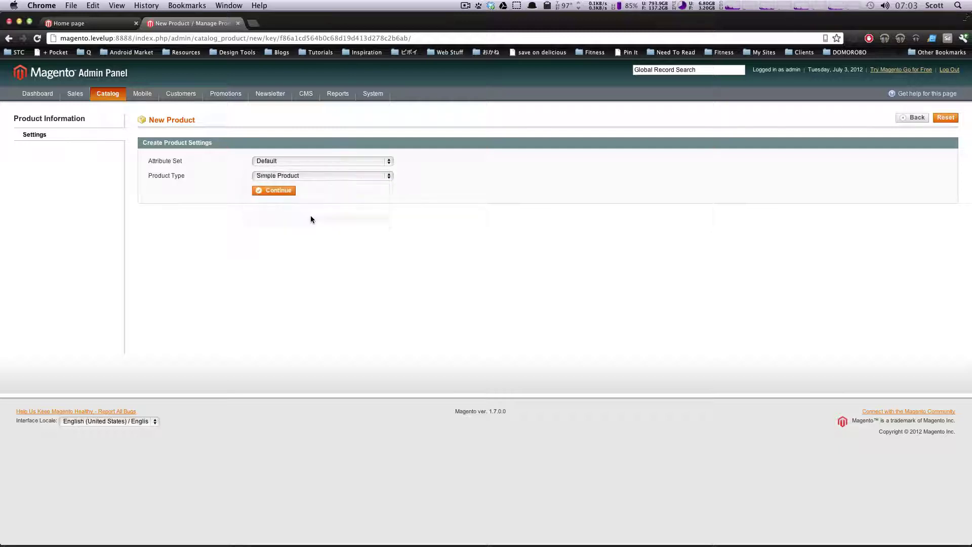
click(286, 197)
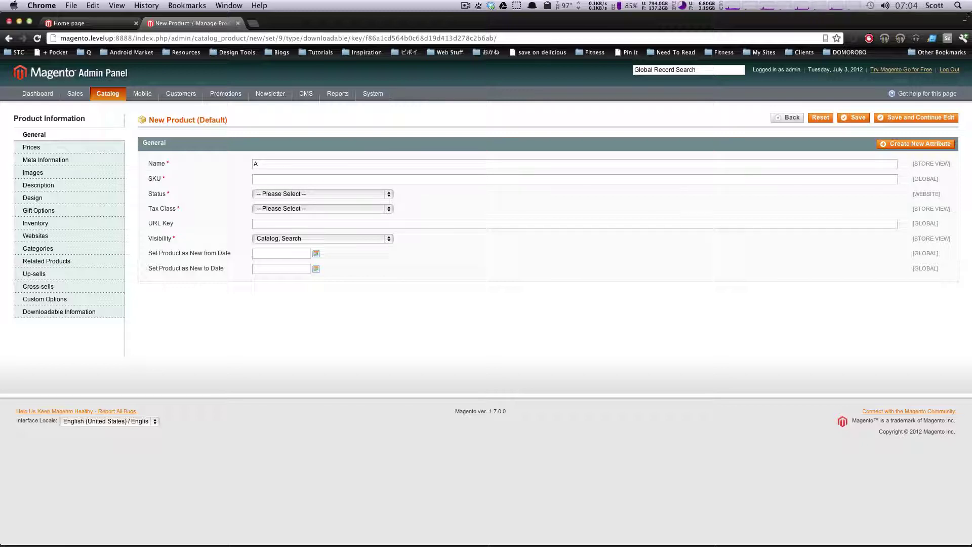
text(Test Al)
text(bu)
text(m Name)
text(0000001)
text(21214)
click(310, 194)
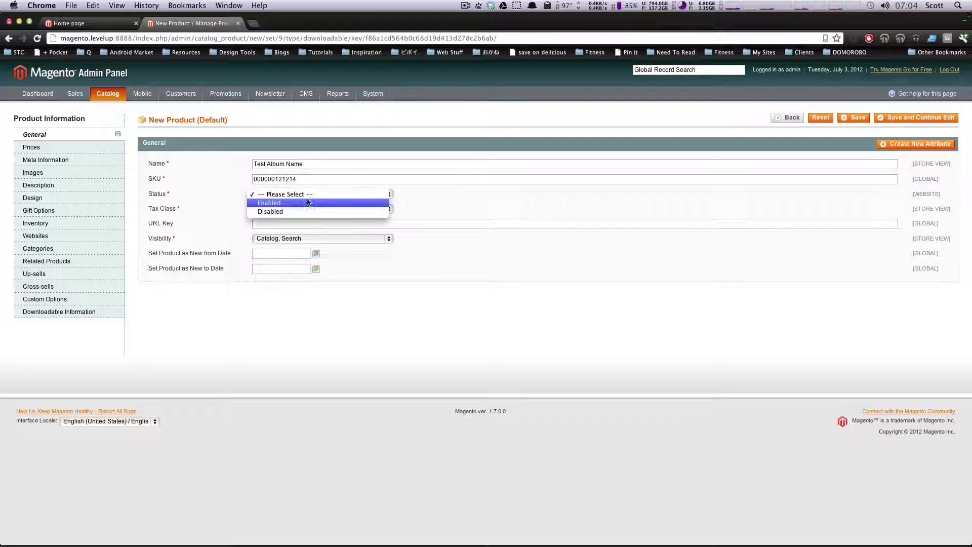
click(308, 203)
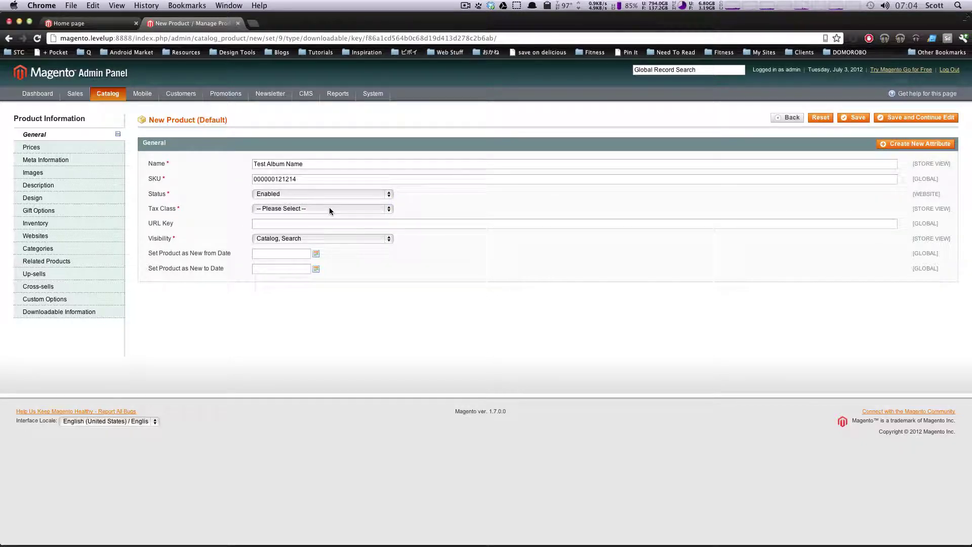
click(330, 209)
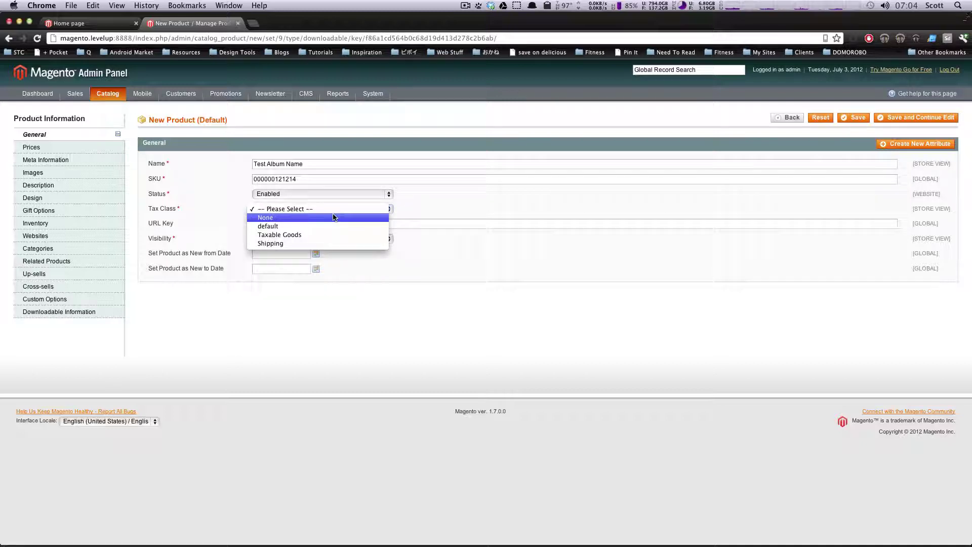
click(306, 218)
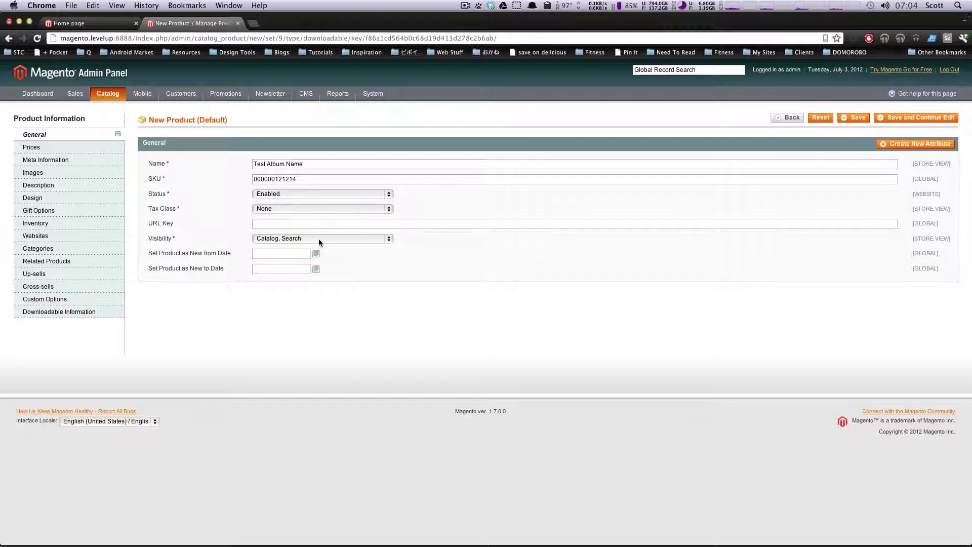
click(318, 238)
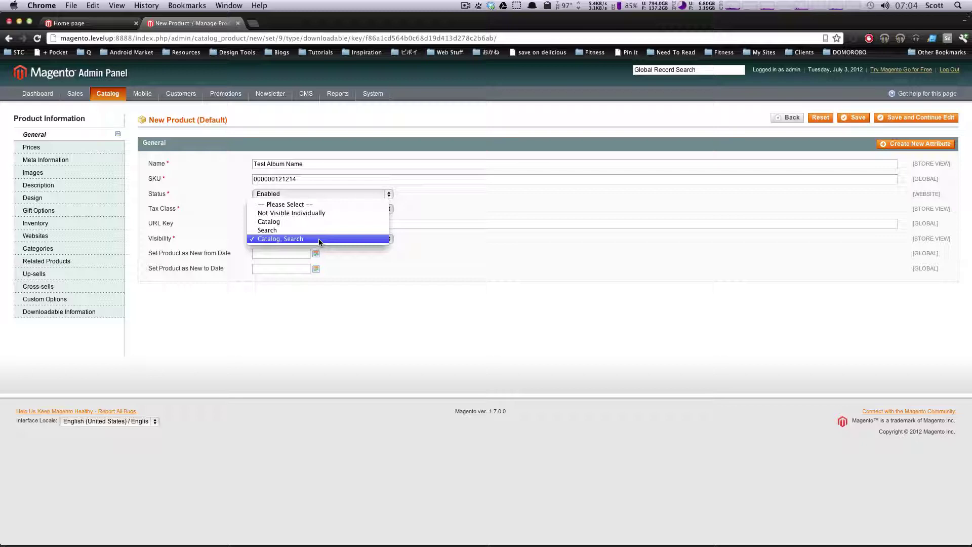
click(318, 239)
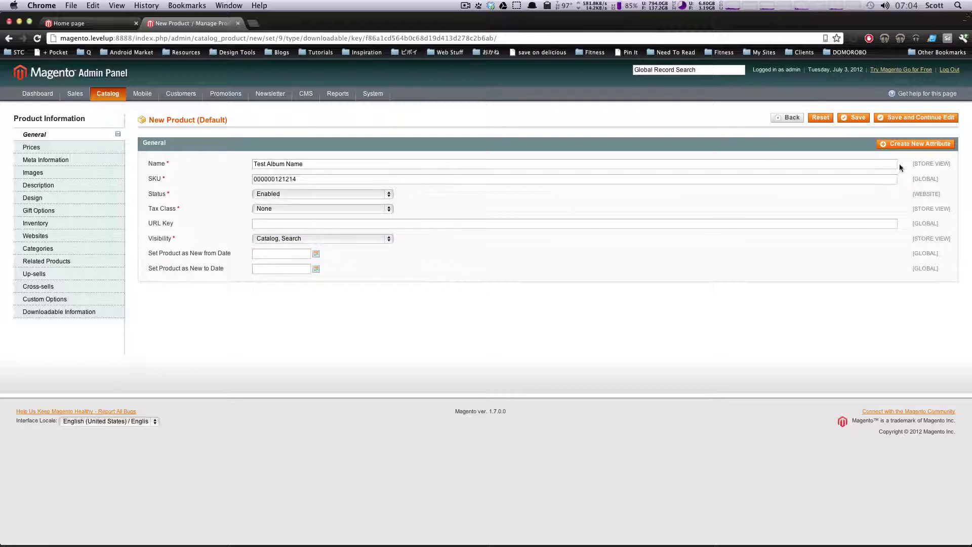
Enter 9.99 USD as the product's price.
click(32, 148)
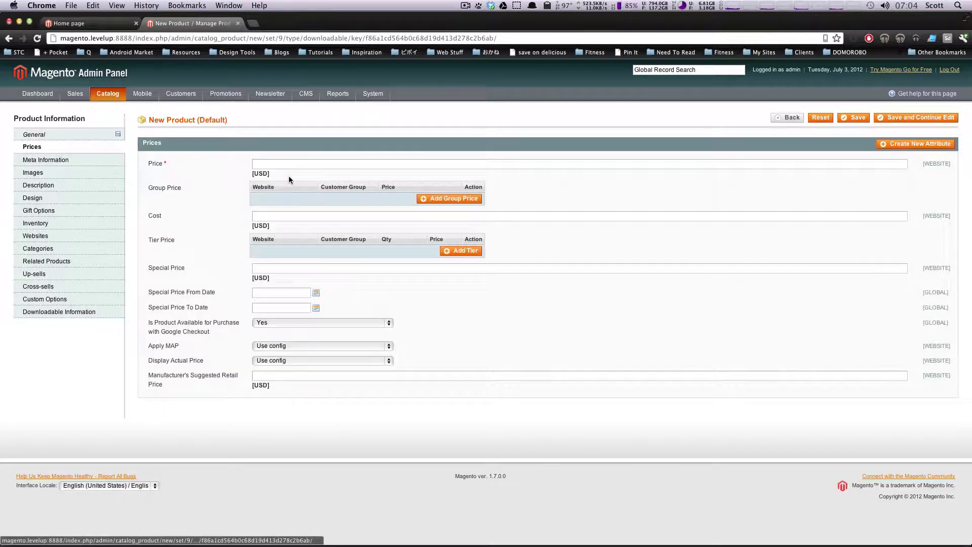
click(281, 160)
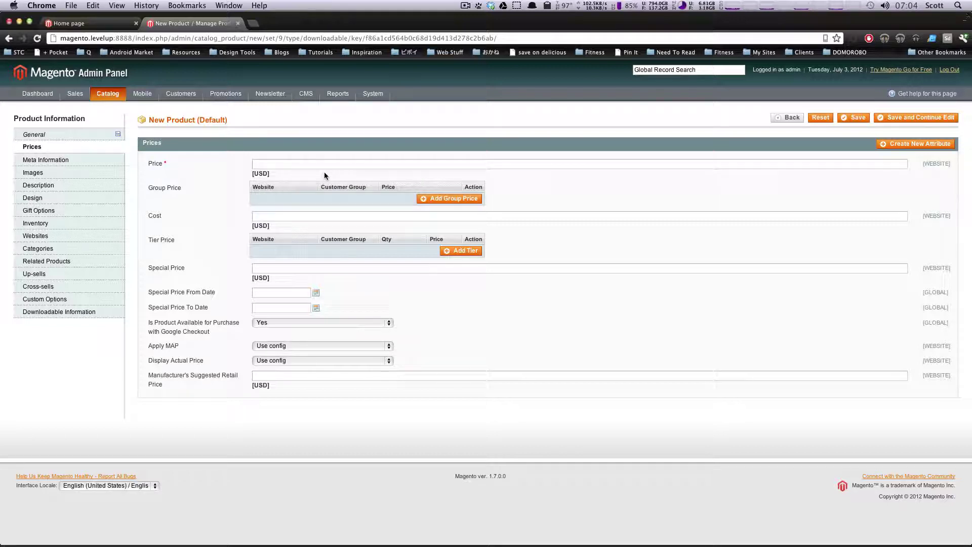
text(9.99)
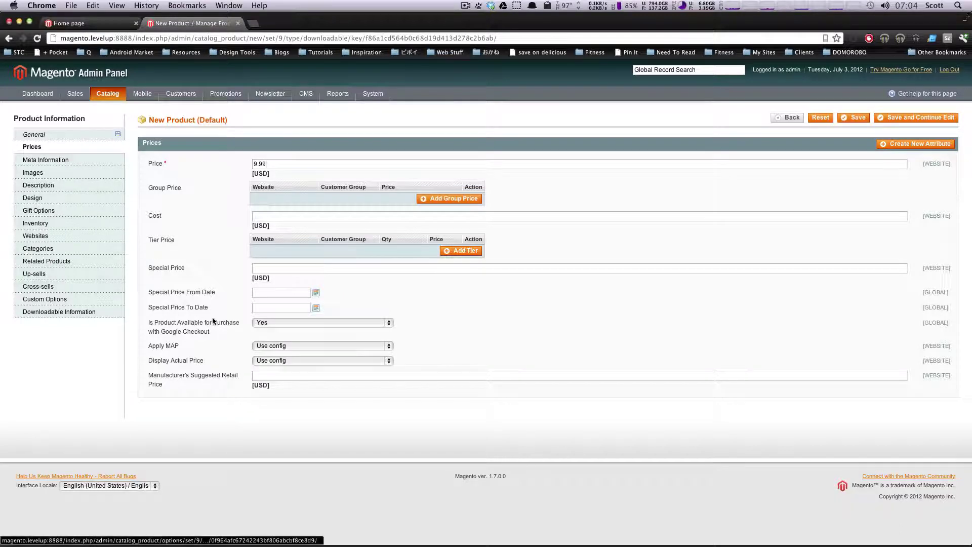
click(45, 160)
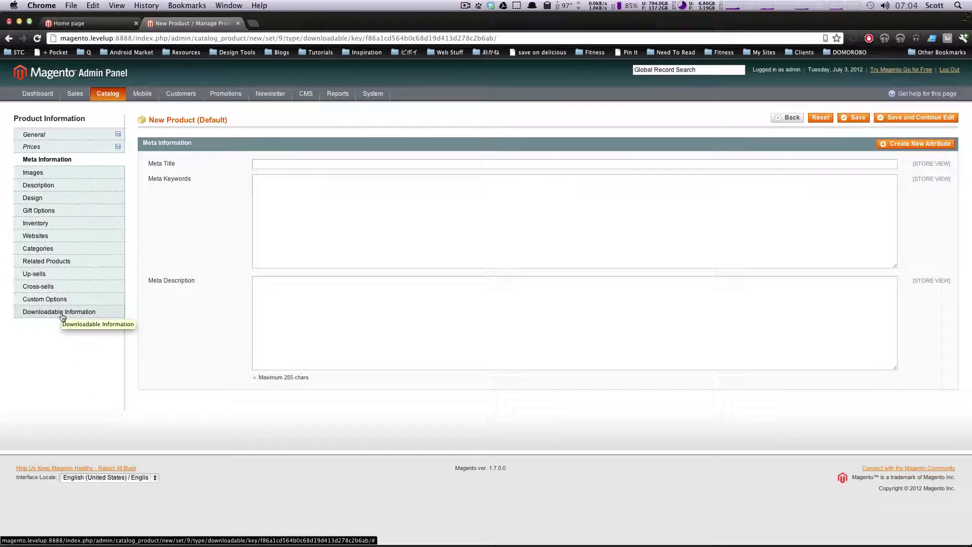
Upload 5_fingers_of_death_01.jpg and set it as the thumbnail, small and base image.
click(53, 173)
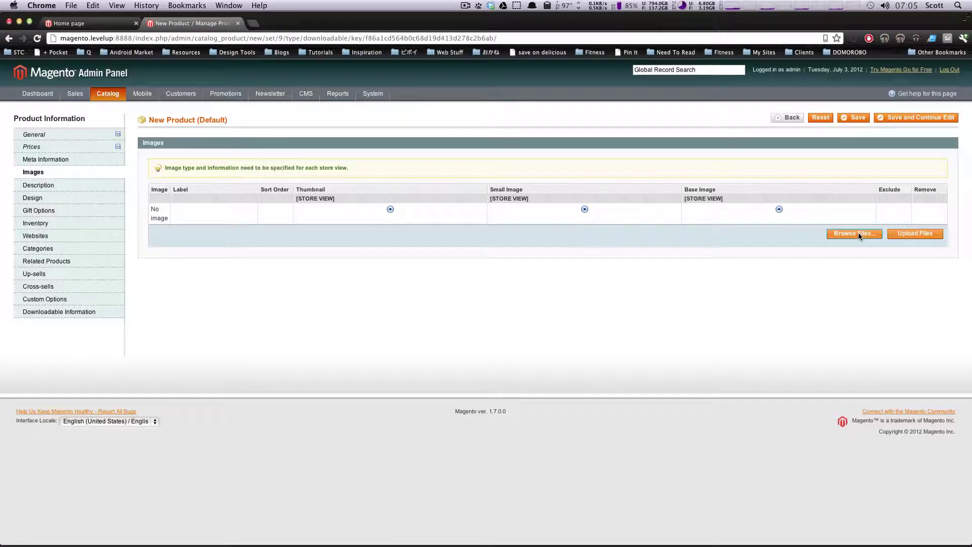
click(859, 234)
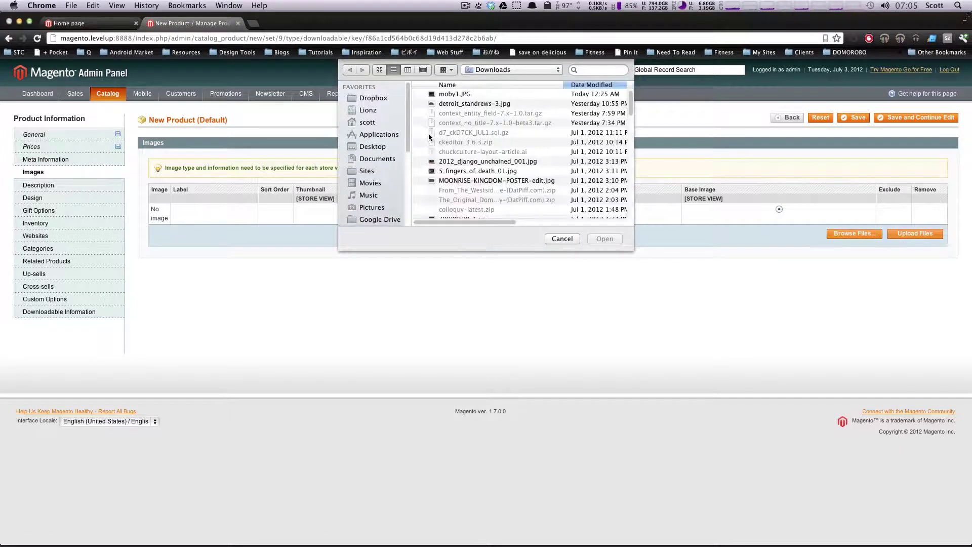
click(462, 172)
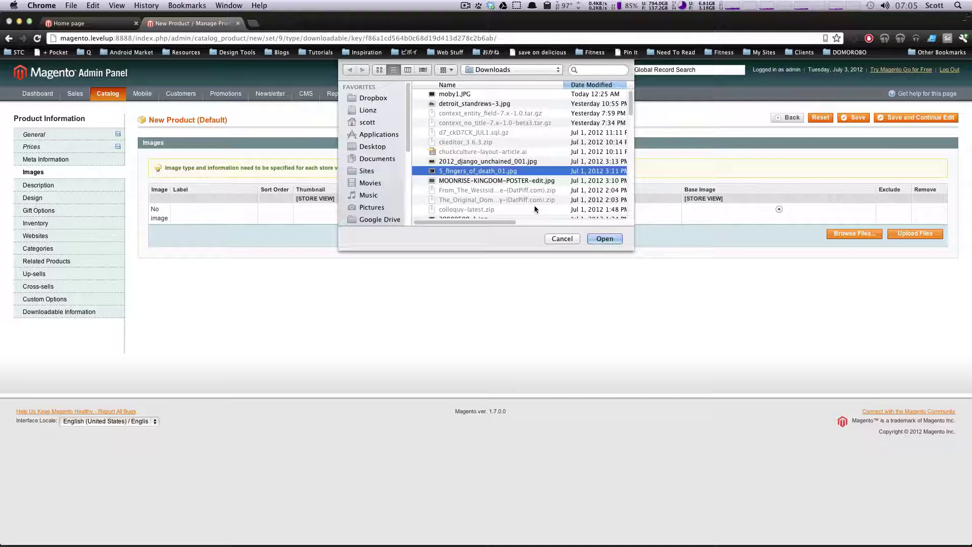
click(605, 239)
click(913, 235)
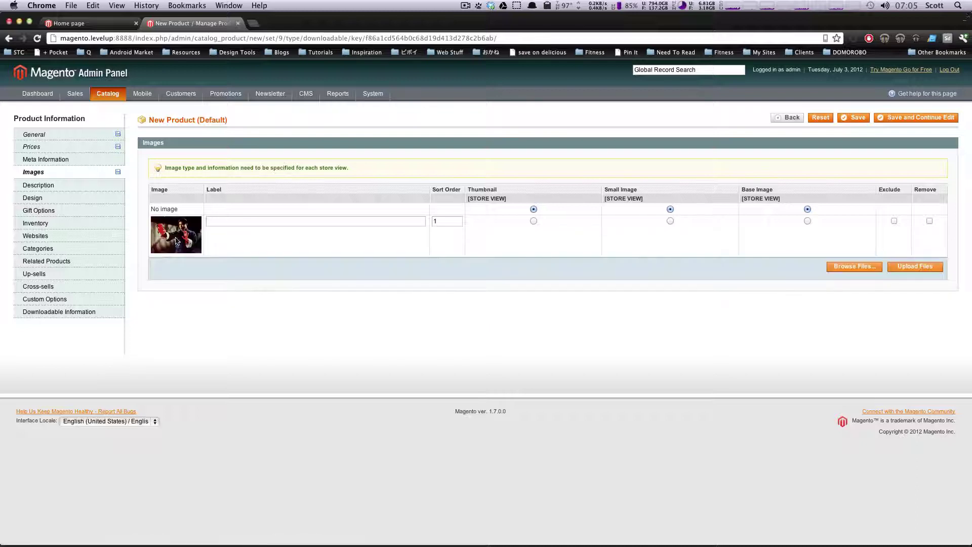
click(533, 221)
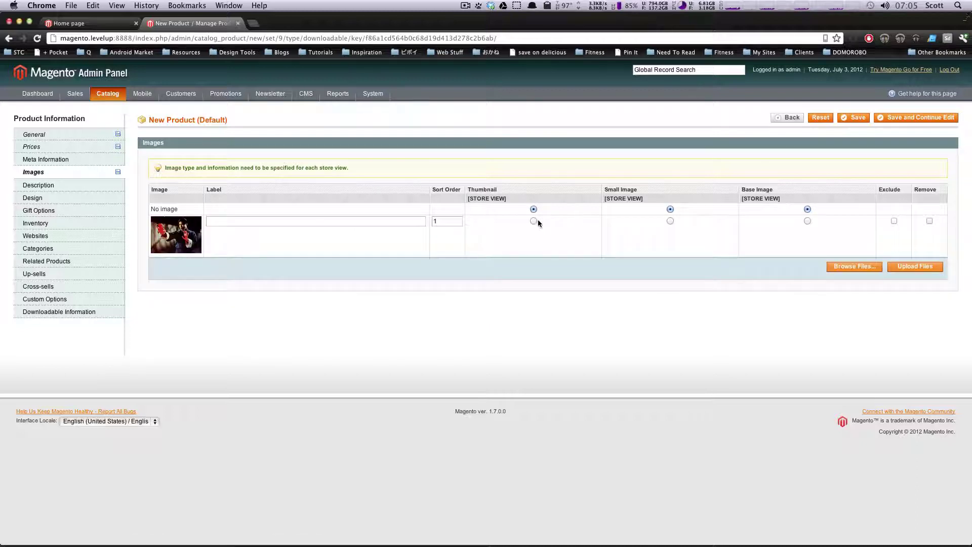
click(670, 221)
click(807, 221)
click(59, 187)
Write a 'New album' description and paste it as the short description too.
click(337, 190)
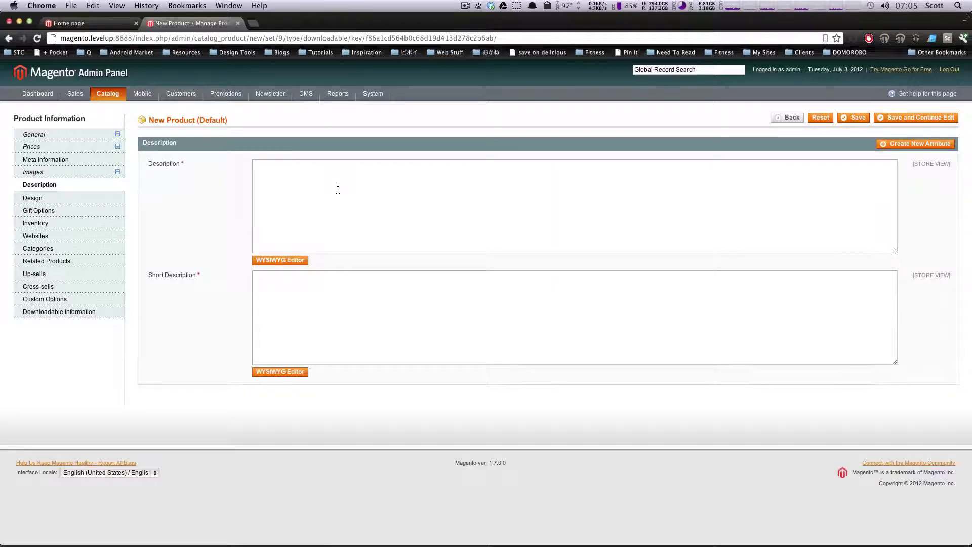
text(New Ed)
key(BackSpace)
key(BackSpace)
text(album)
key(super+a)
key(super+c)
click(295, 317)
key(super+v)
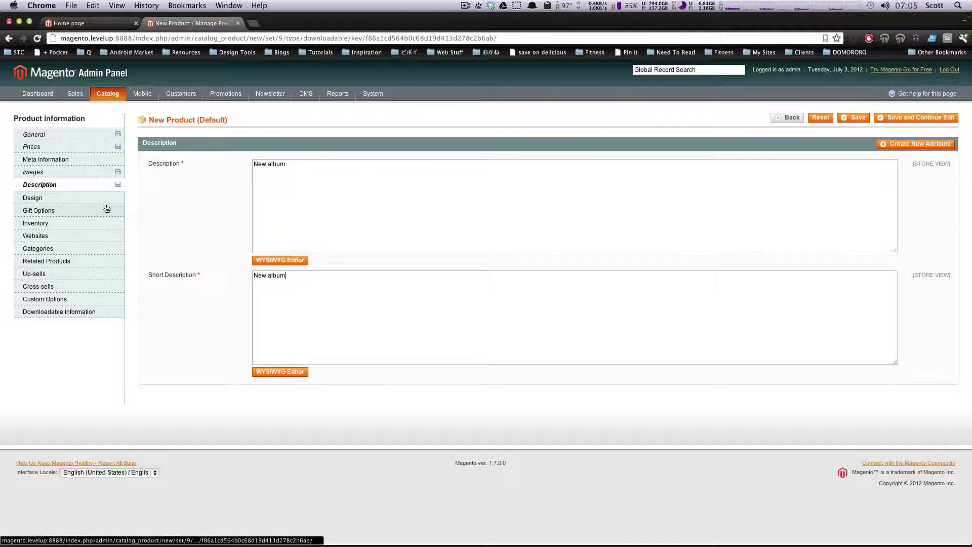
Set the inventory stock quantity to 1000000.
click(87, 203)
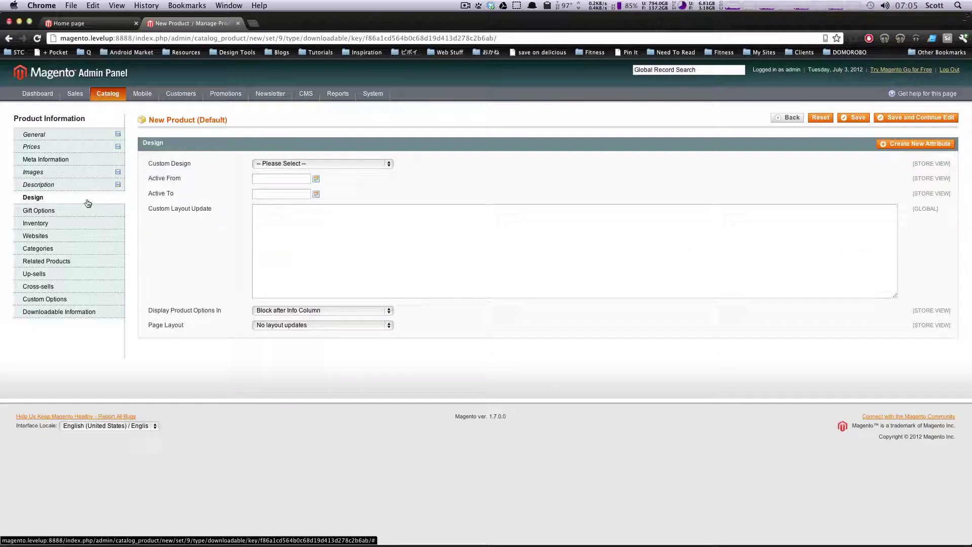
click(81, 211)
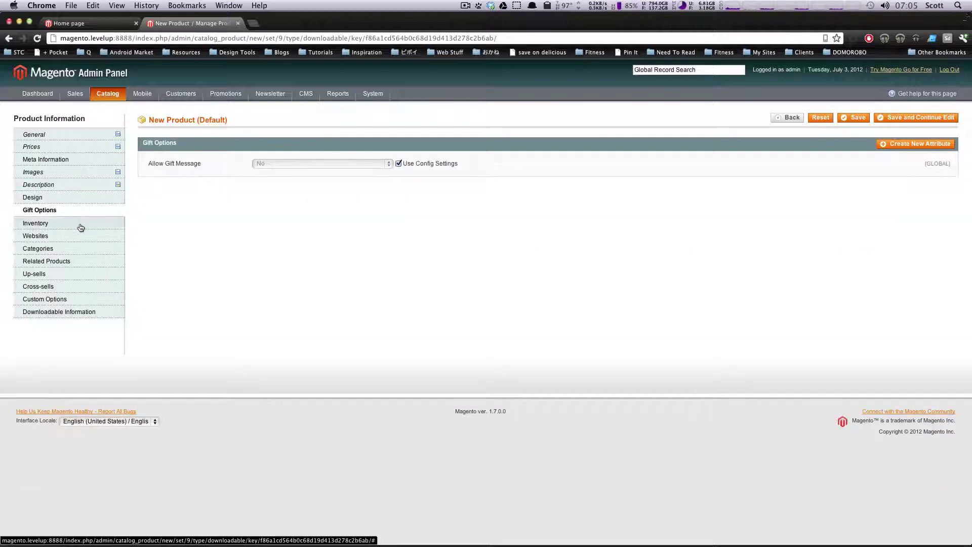
click(81, 224)
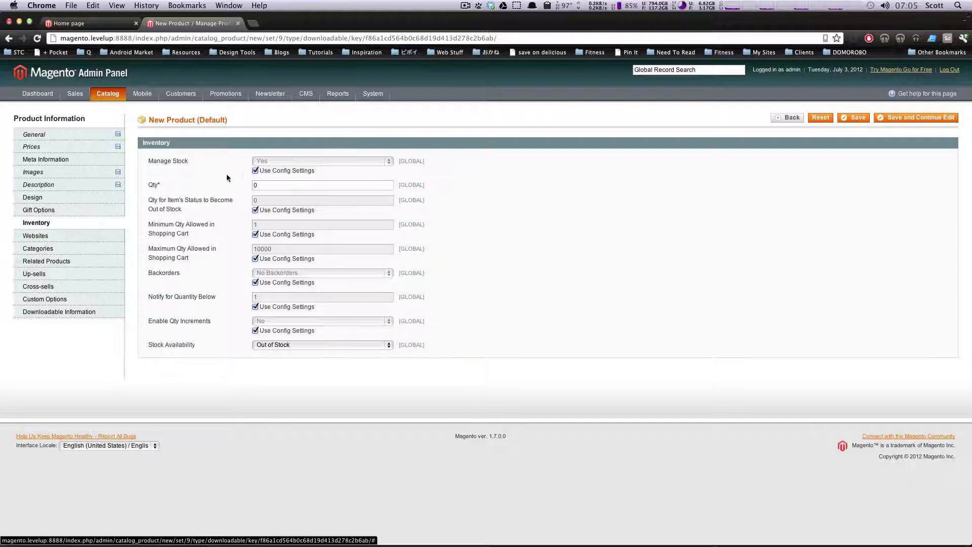
double_click(255, 185)
text(100000)
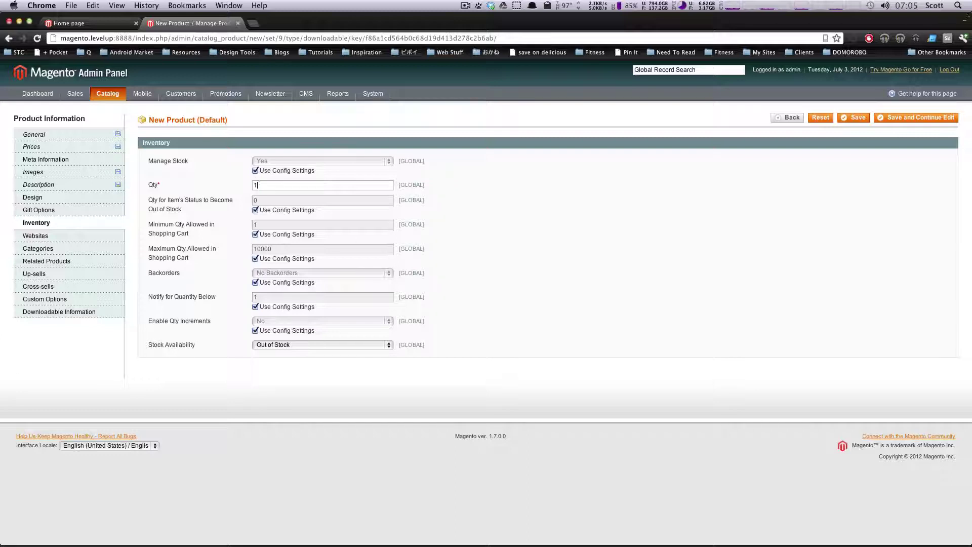
text(0)
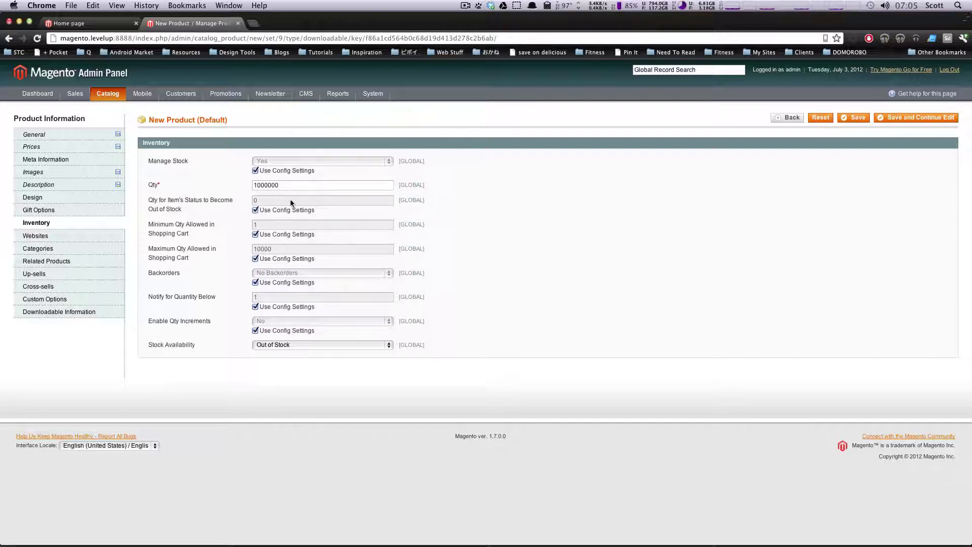
Enable the product on Main Website and tick the Tutorials and Magento Tutorials categories.
click(76, 236)
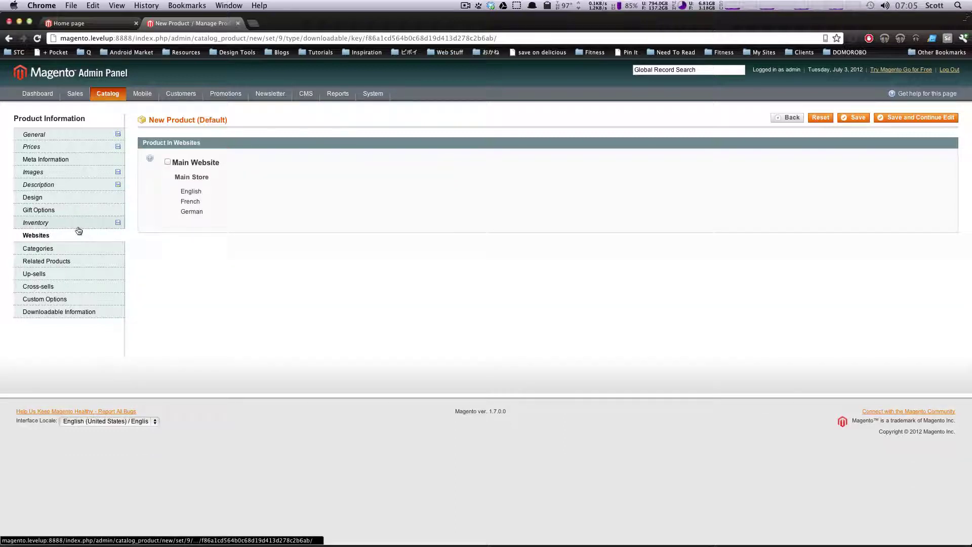
click(167, 163)
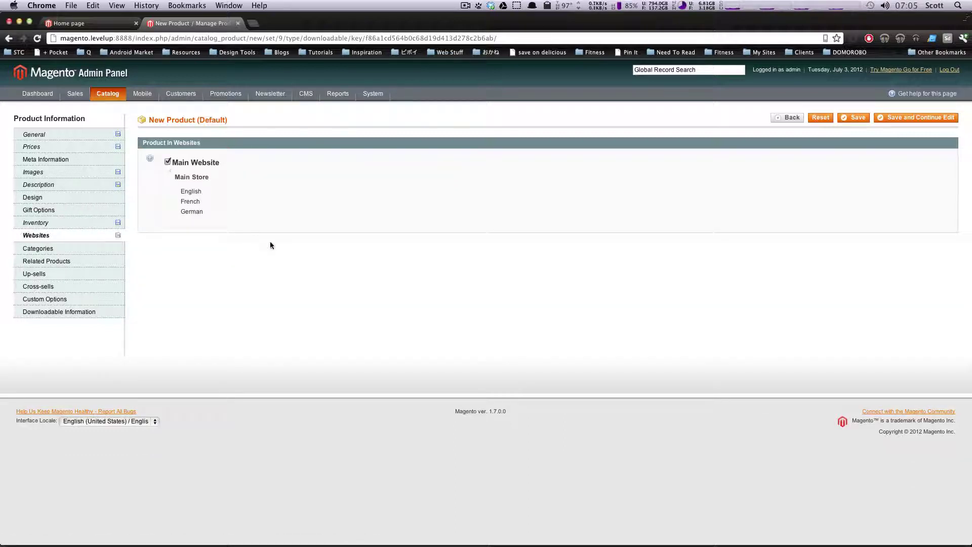
click(77, 249)
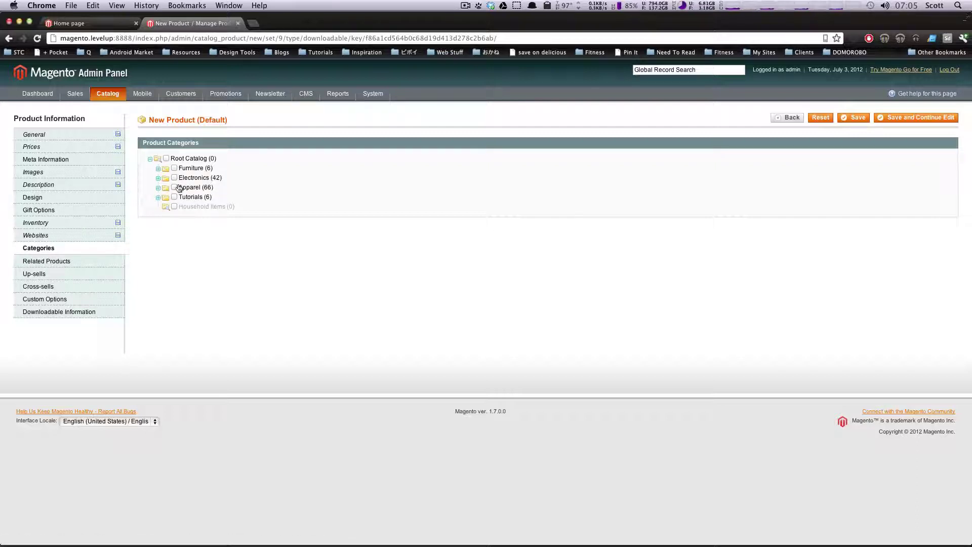
click(158, 199)
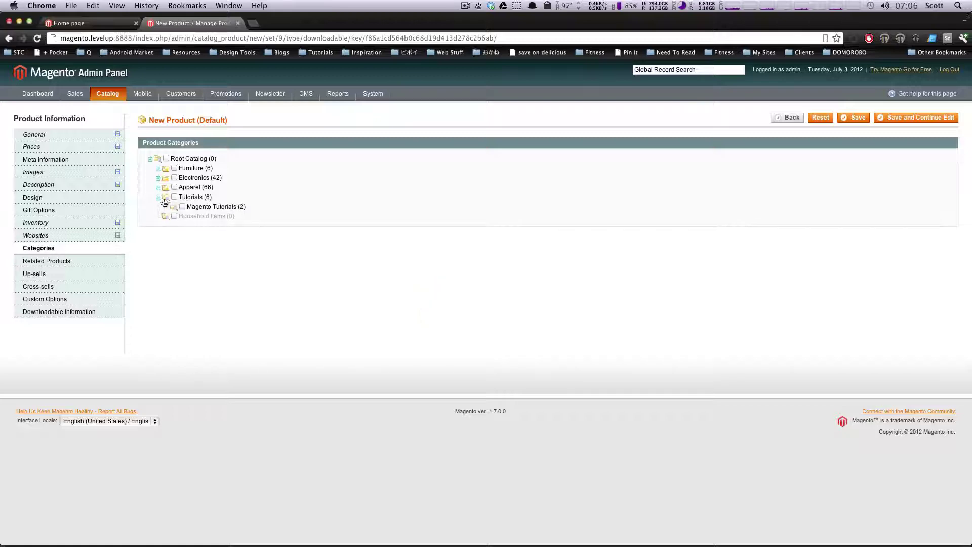
click(172, 198)
click(182, 207)
click(69, 261)
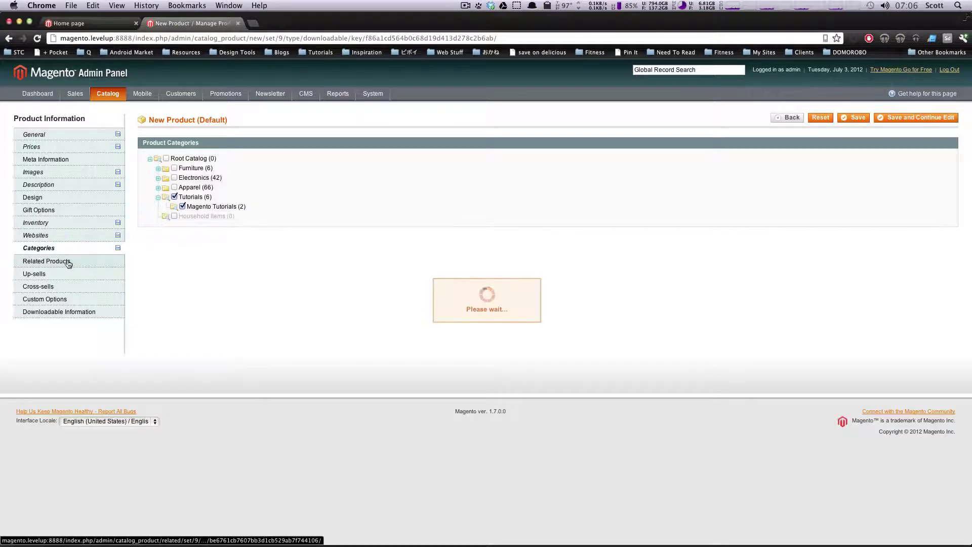
click(93, 249)
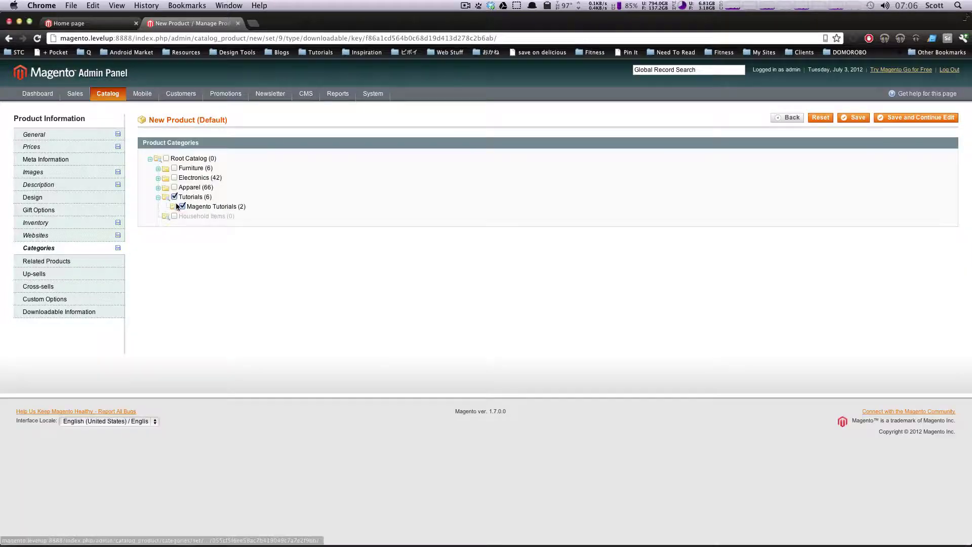
Open Downloadable Information and expand its Samples section.
click(91, 262)
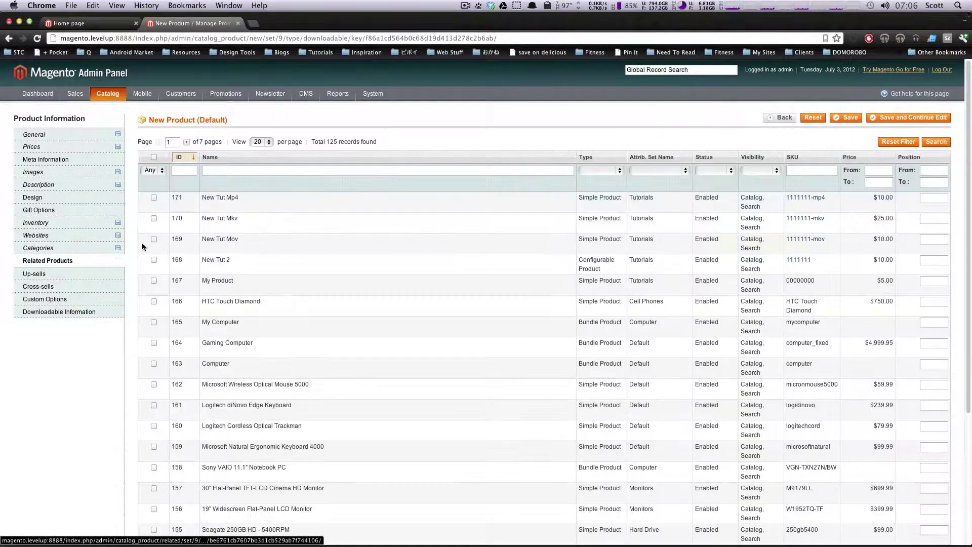
click(70, 279)
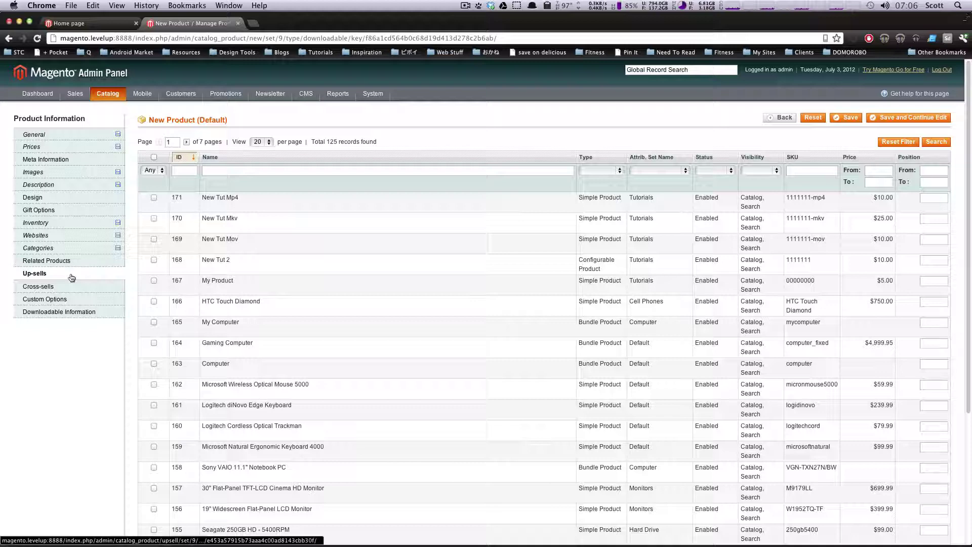
click(61, 286)
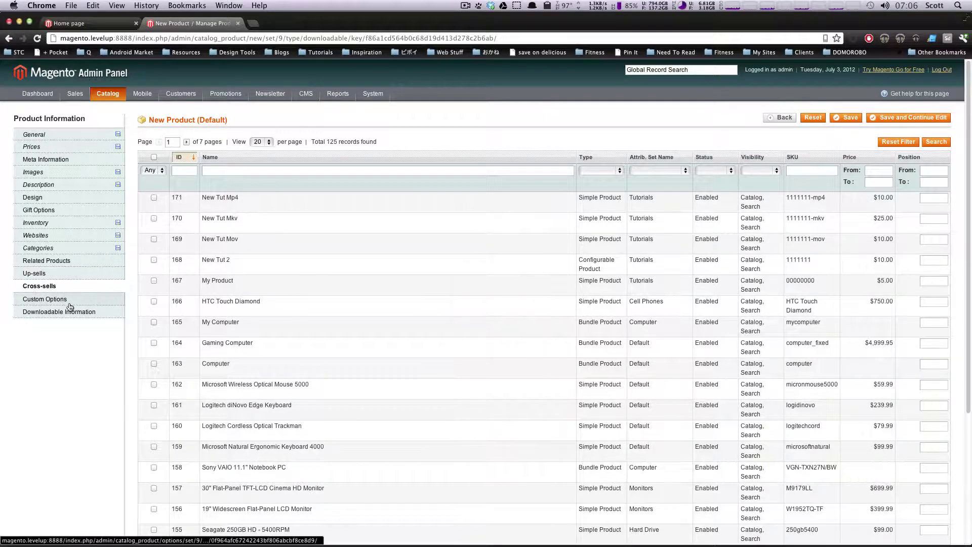
click(66, 304)
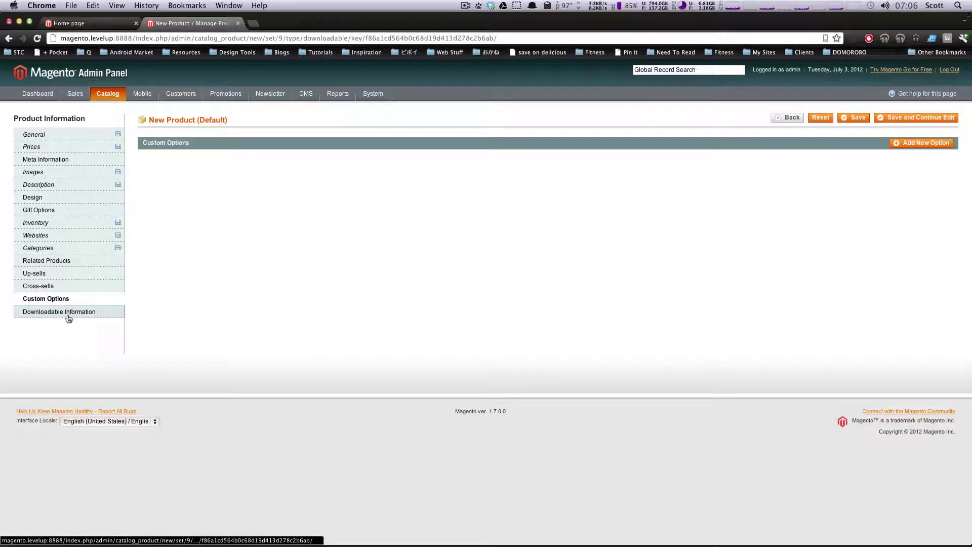
click(68, 318)
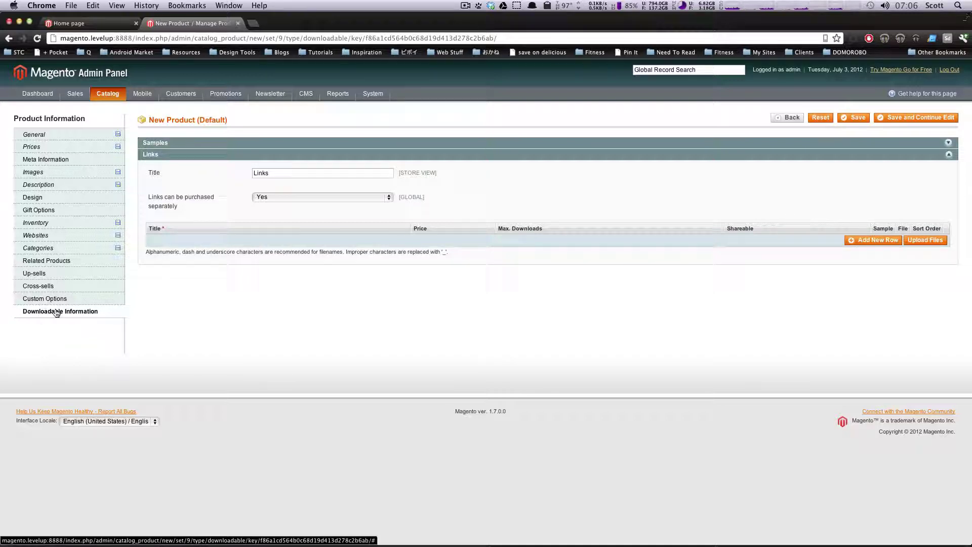
click(505, 143)
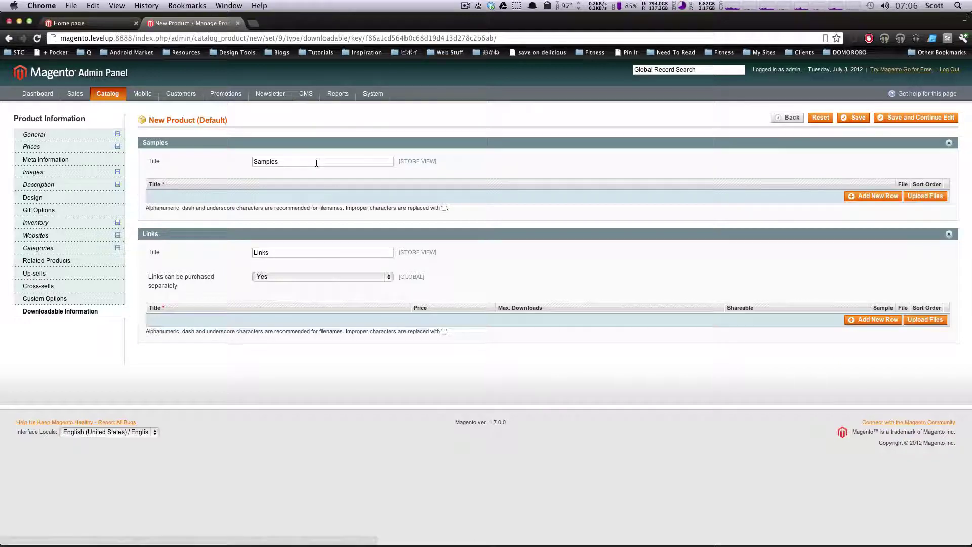
drag(261, 160, 314, 178)
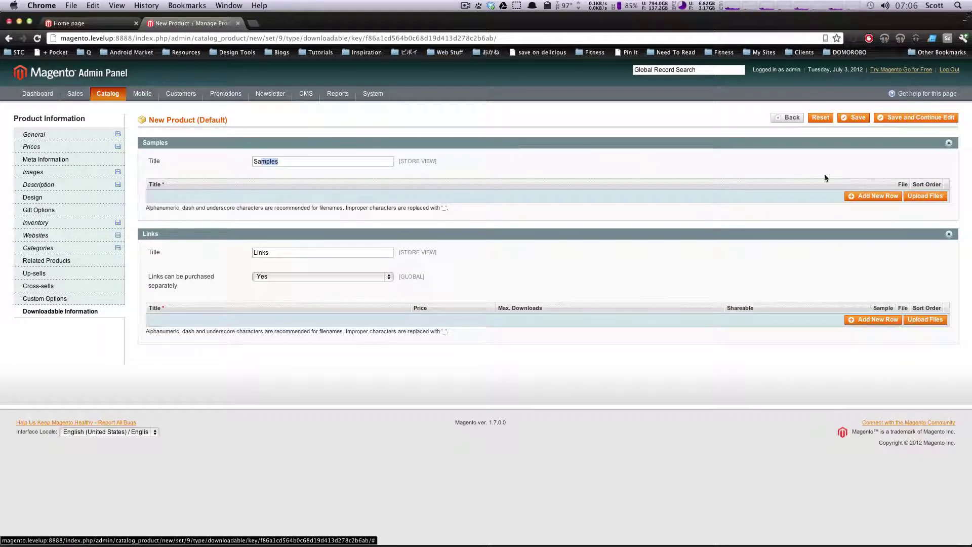
Collapse Samples, retitle Links to Tracks, and keep links purchasable separately at Yes.
click(697, 145)
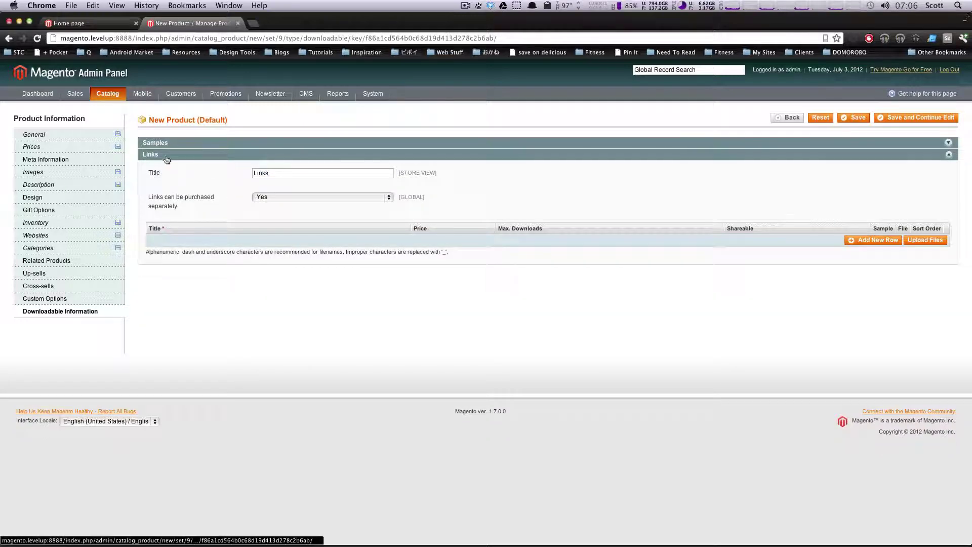
drag(277, 172, 235, 173)
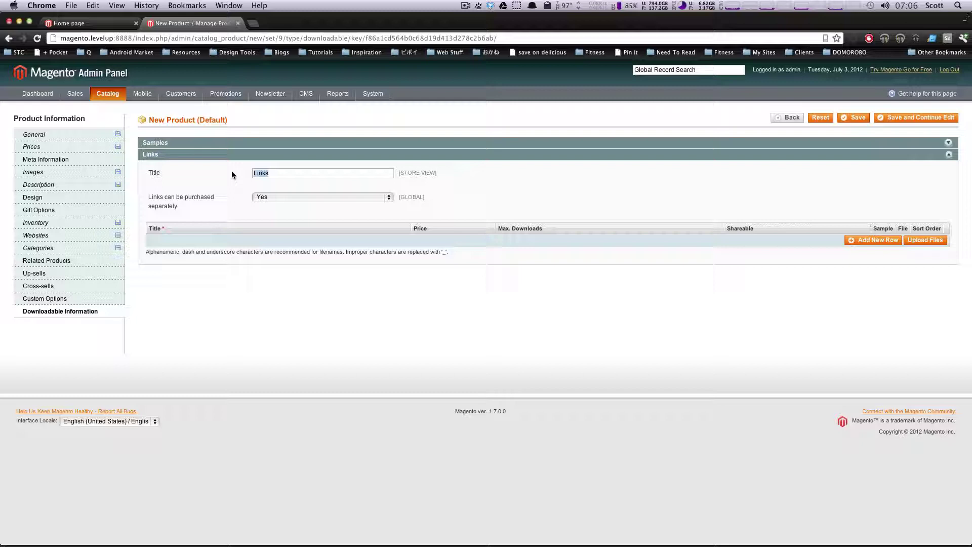
text(Tracks)
drag(277, 172, 236, 172)
right_click(210, 197)
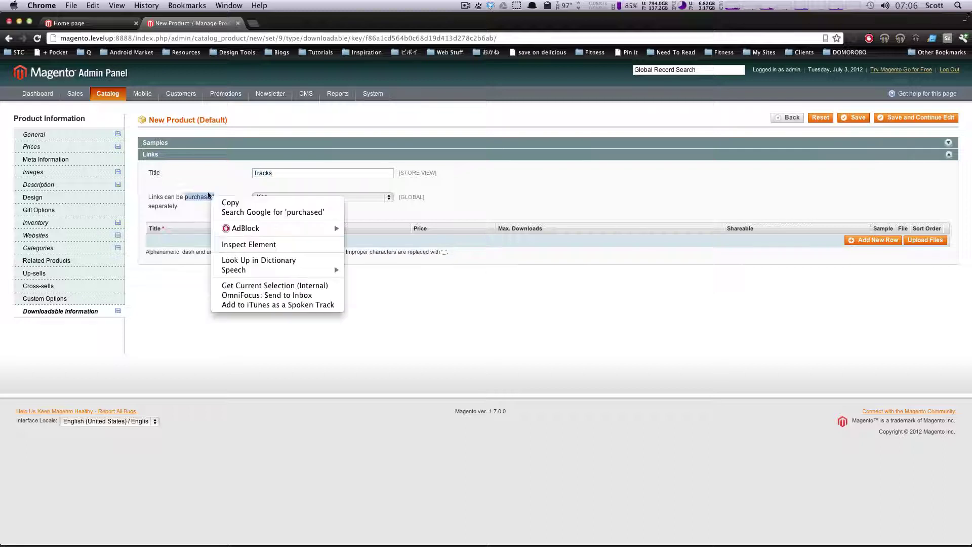
click(187, 182)
drag(148, 198, 177, 207)
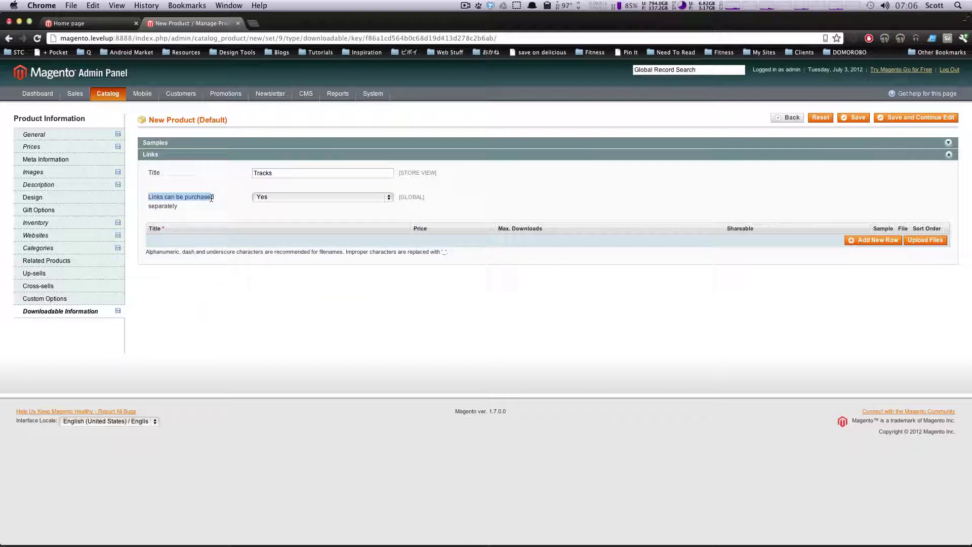
click(224, 205)
click(272, 197)
click(291, 198)
Add a link row titled 'Track 1 Stars' priced at .99 with unlimited downloads.
click(868, 241)
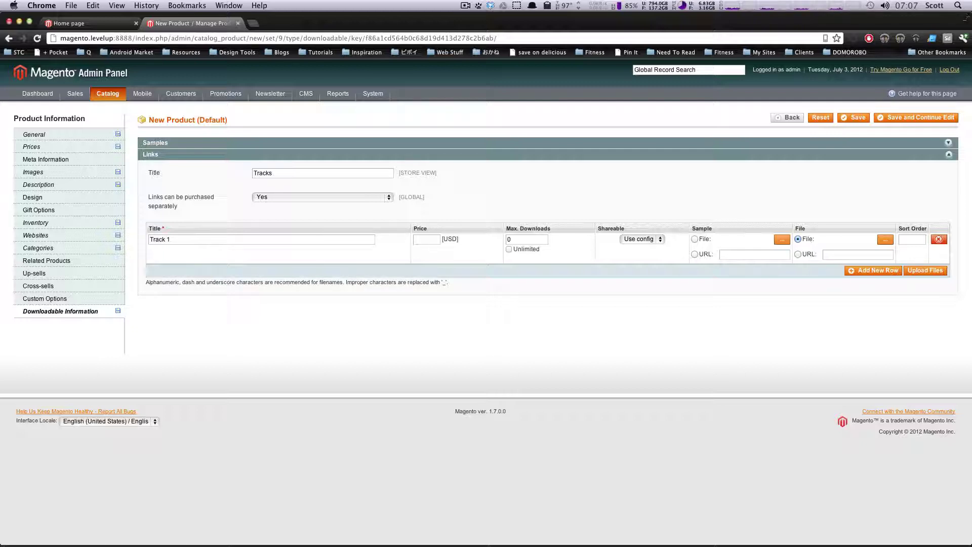
key(super+Tab)
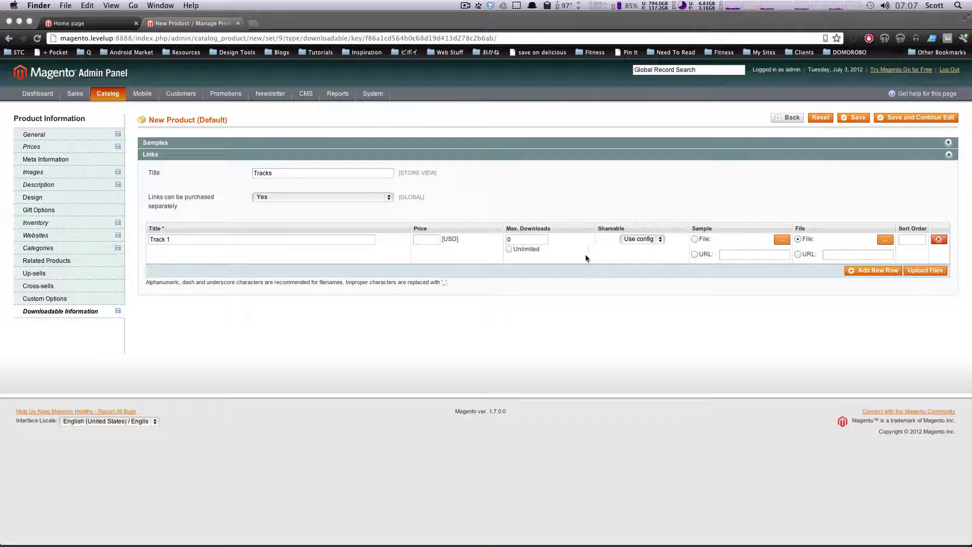
click(256, 239)
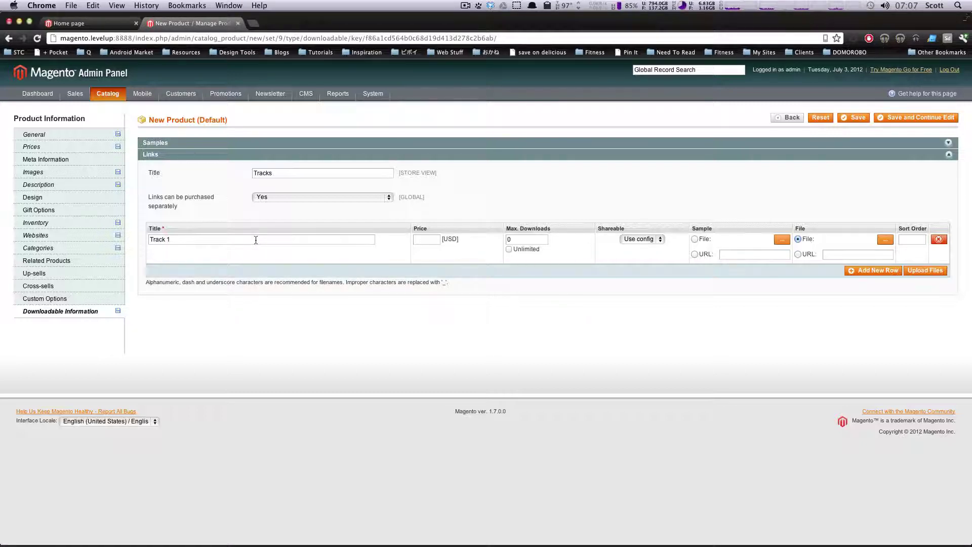
text(Starts)
text(.99)
key(Tab)
Keep Track 1 Stars' shareable setting at Use config and choose an uploaded sample file.
click(660, 240)
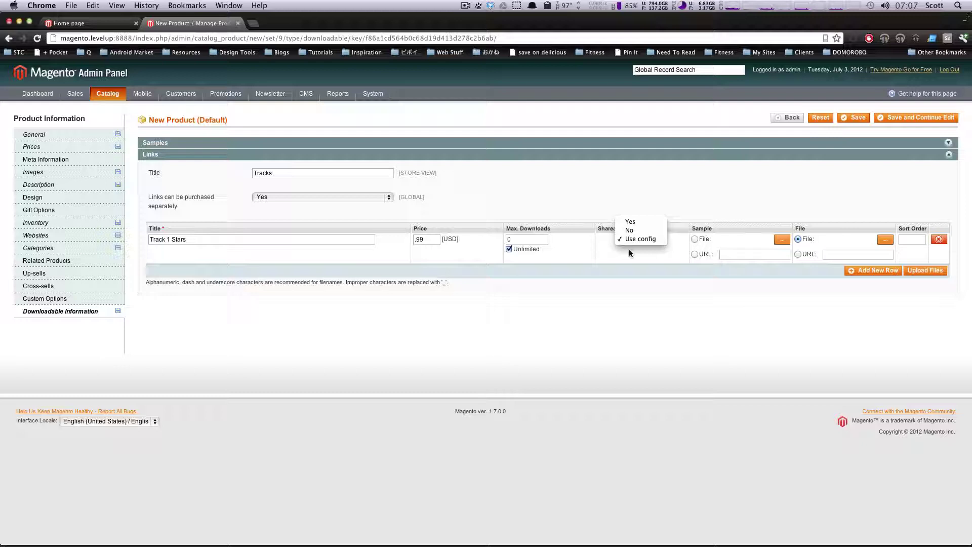
click(650, 241)
click(649, 240)
click(645, 240)
click(645, 240)
click(645, 241)
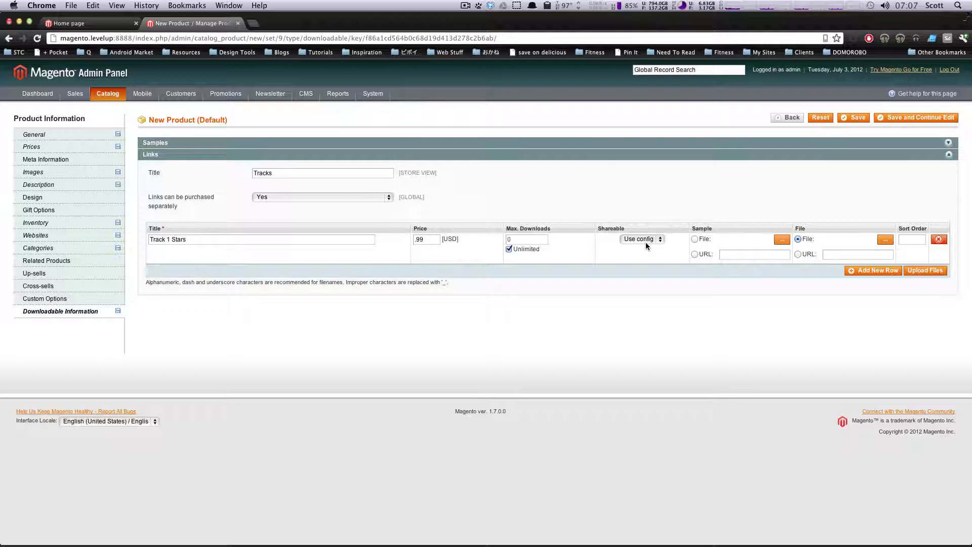
click(639, 239)
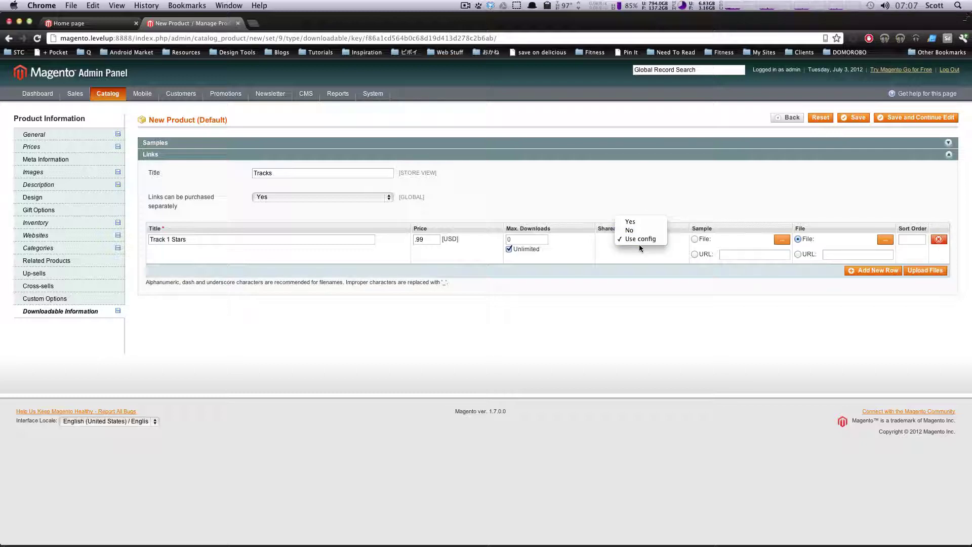
click(648, 245)
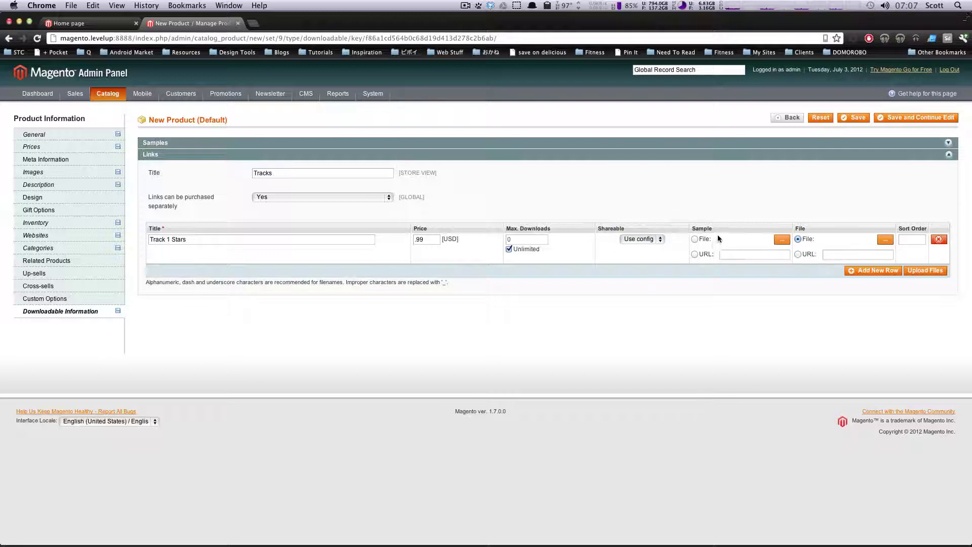
click(694, 239)
Choose 14 Stars.mp3 from Music > Domestic Robot Demros as Track 1 Stars' downloadable file.
click(884, 239)
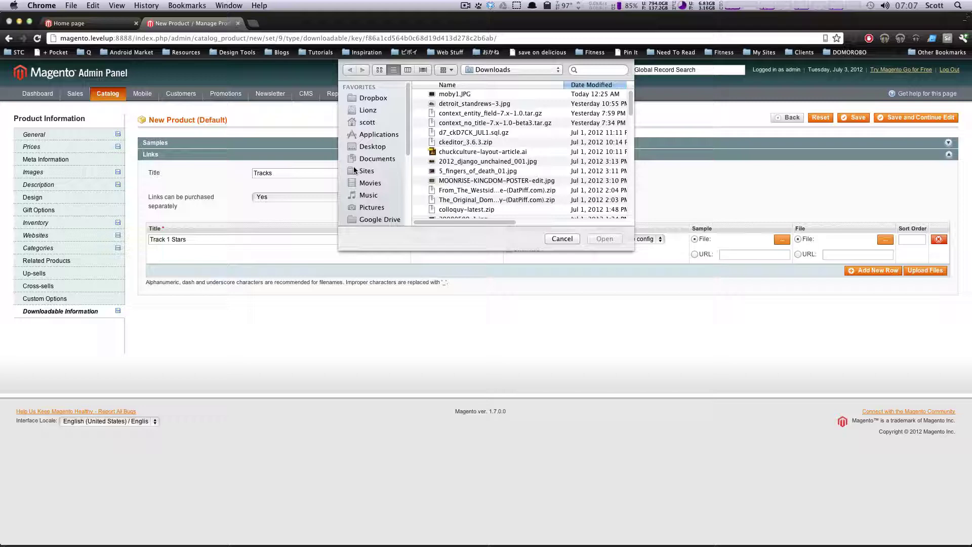
click(372, 196)
double_click(460, 96)
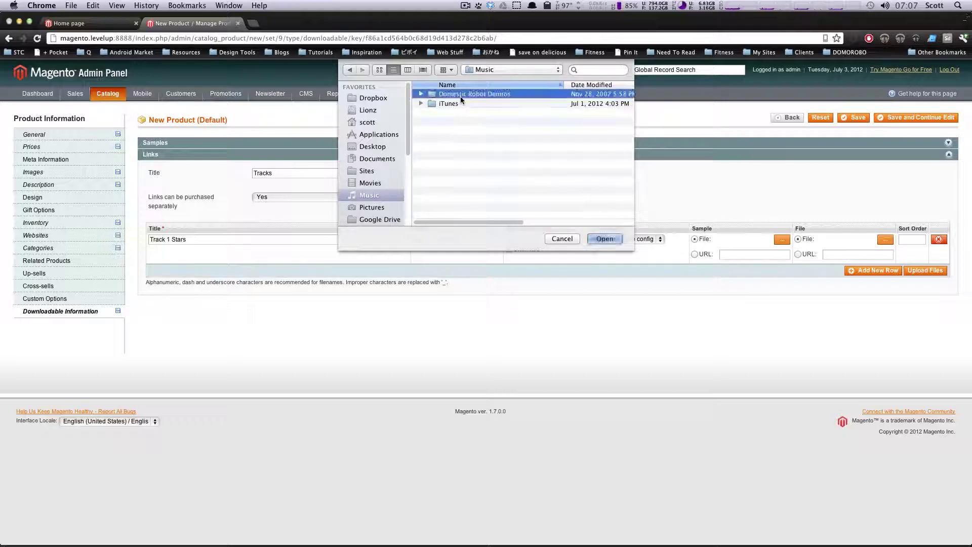
click(453, 145)
click(605, 238)
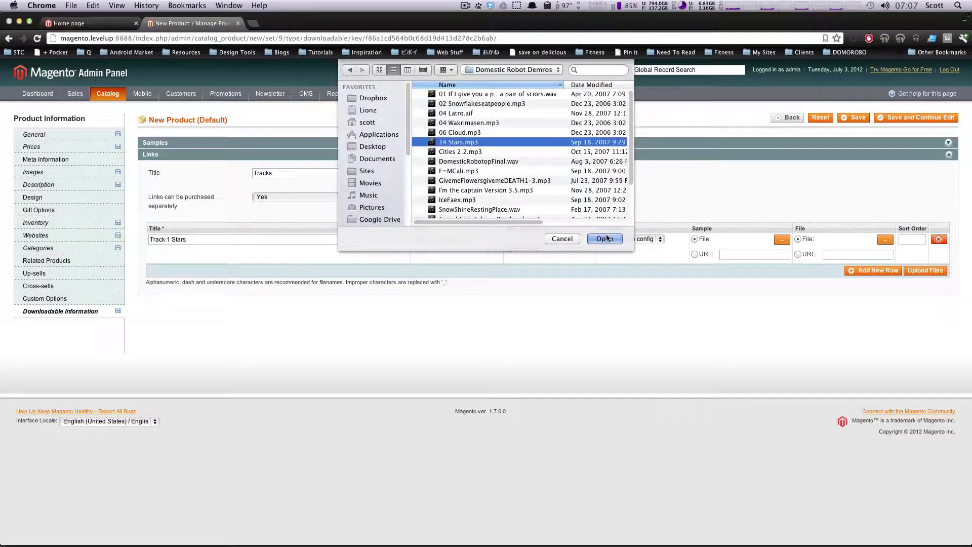
Choose 14 Stars.mp3 as the sample, set sort order 0, and upload both files.
click(782, 240)
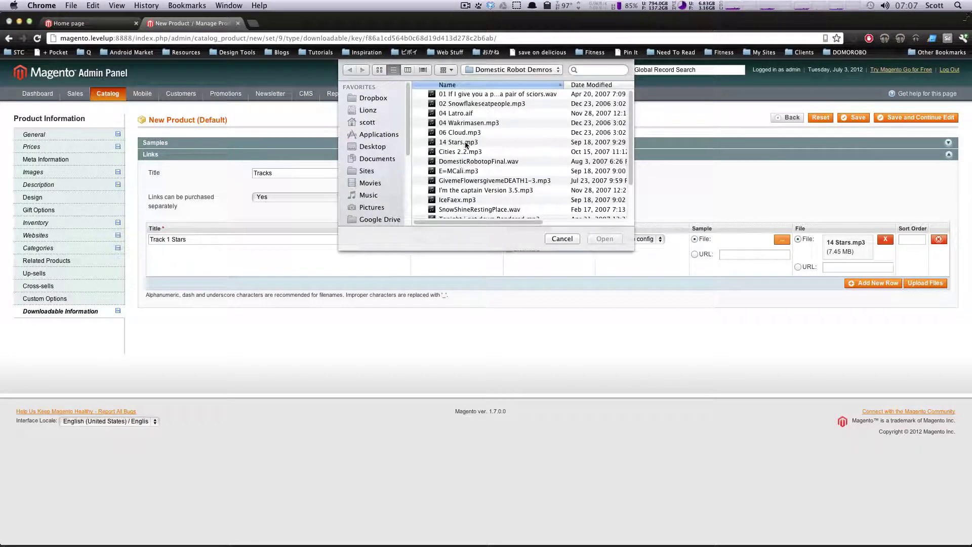
click(468, 142)
click(602, 239)
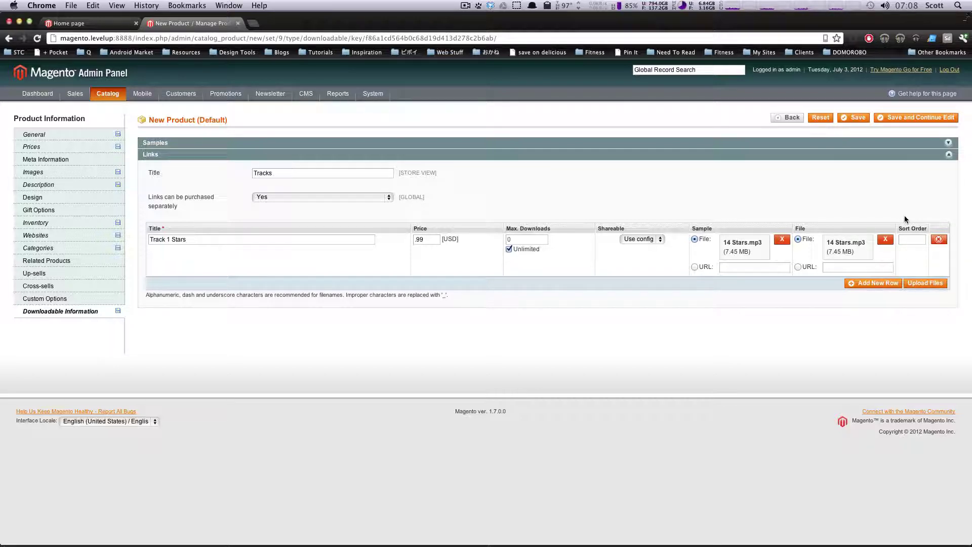
click(911, 239)
text(0)
click(924, 287)
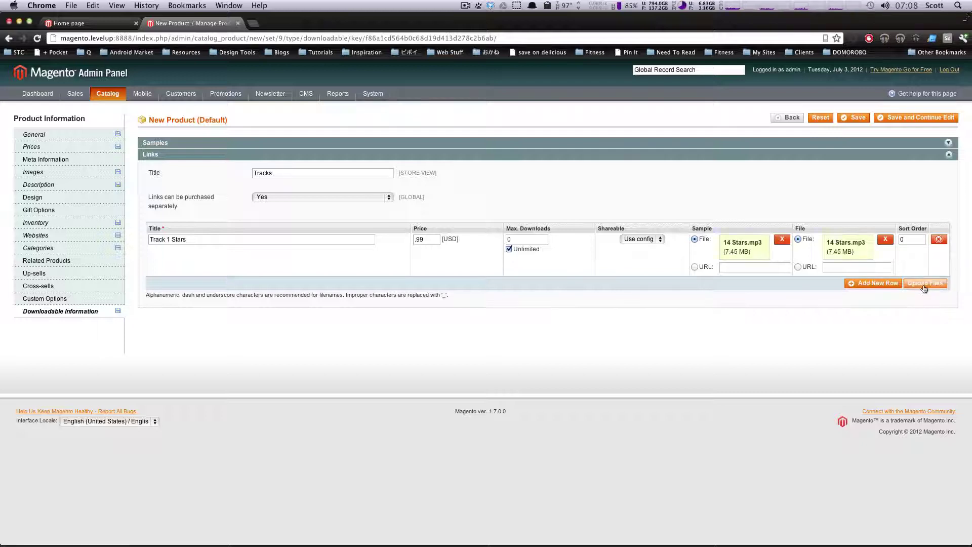
Add a second link titled Track 2 Cities, priced .99, with unlimited downloads.
click(861, 278)
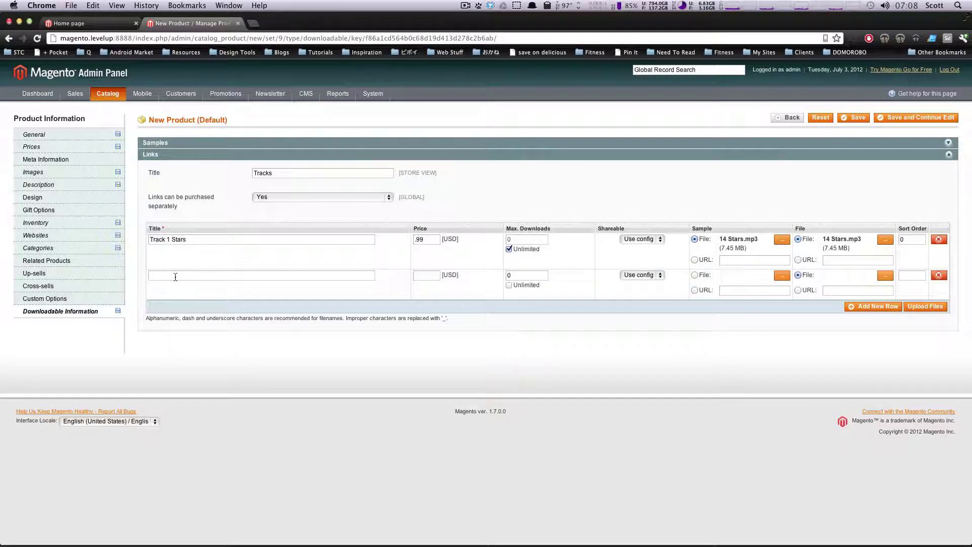
text(Track 2 Cities)
click(437, 277)
text(.99)
click(509, 285)
Attach Cities 2.2.mp3 as the second link's sample and file, upload them, and set sort order 1.
click(782, 277)
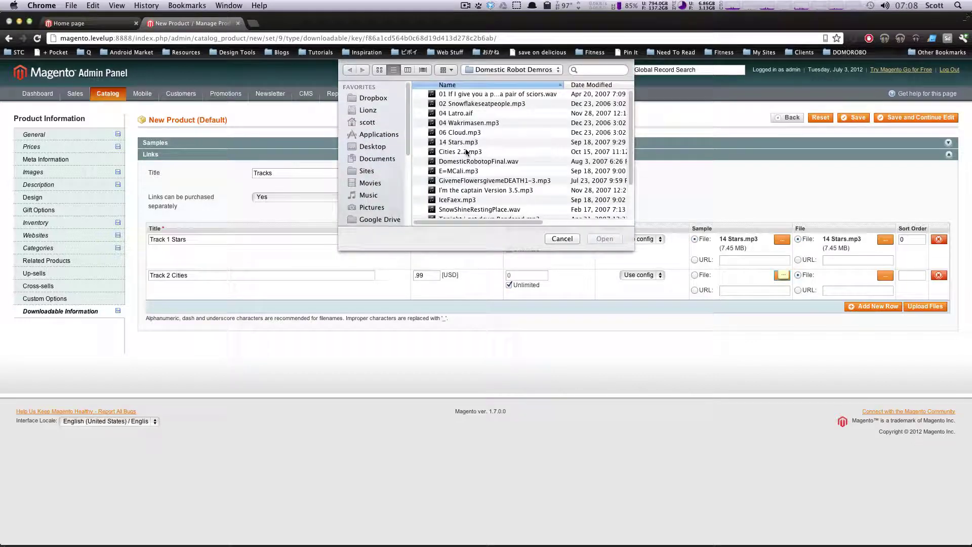
click(463, 152)
click(605, 238)
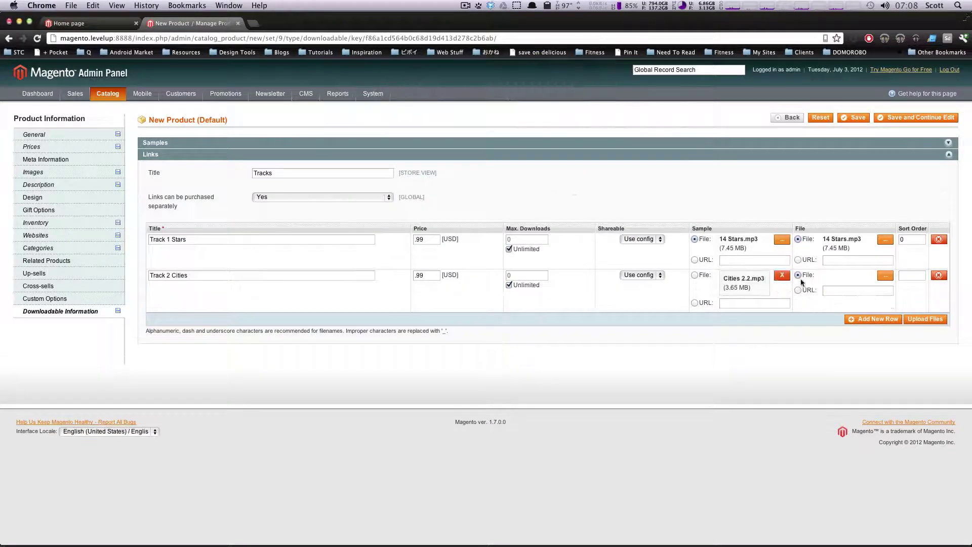
click(889, 277)
click(460, 151)
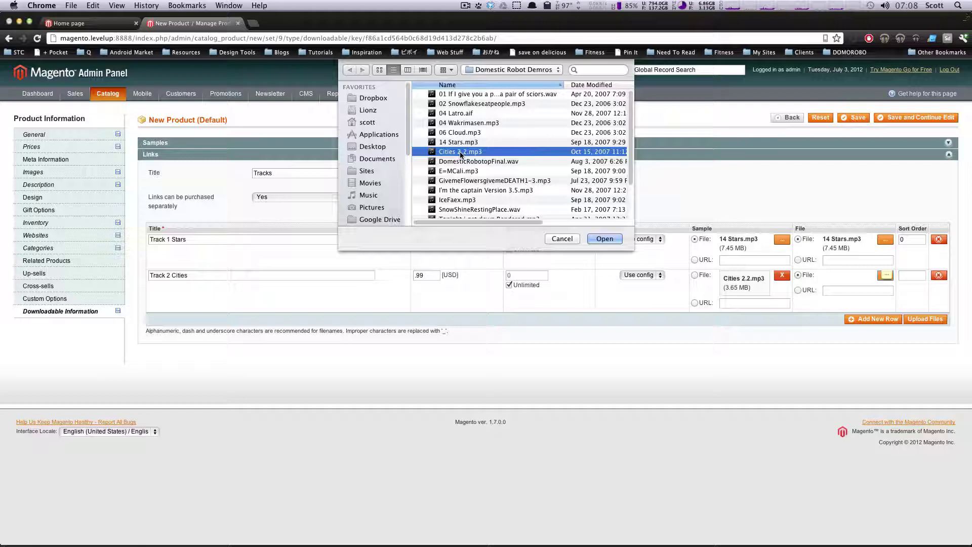
click(604, 239)
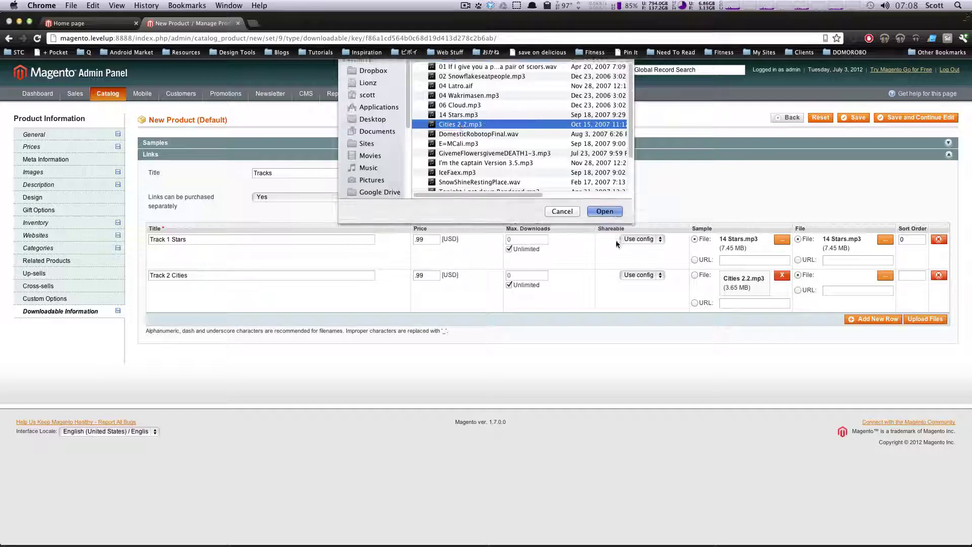
click(921, 319)
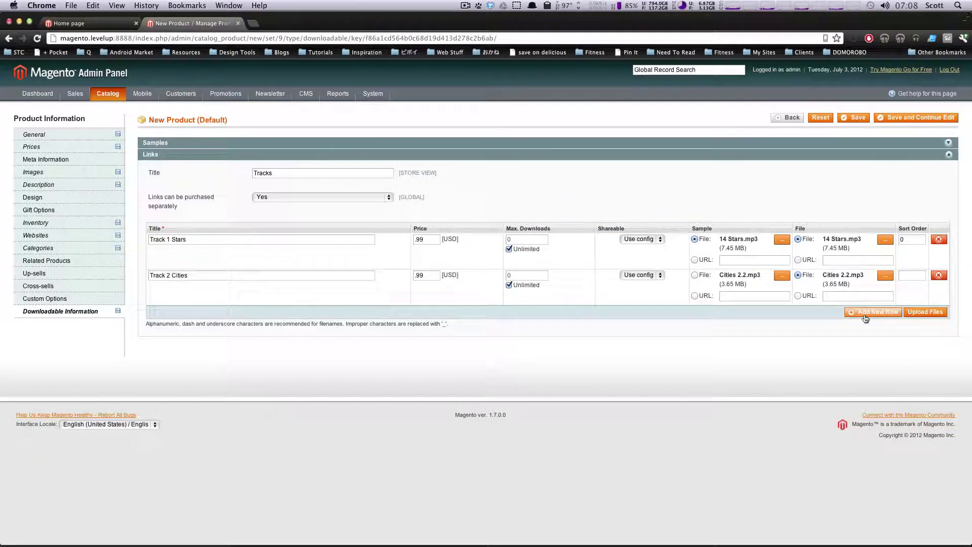
click(908, 274)
text(1)
Save the Test Album Name product and review it in the Manage Products grid.
click(865, 119)
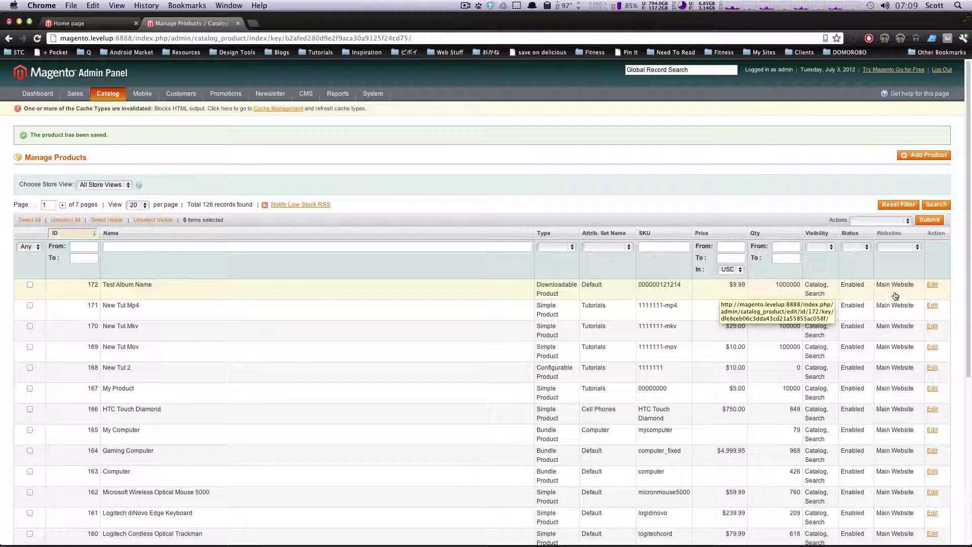
scroll(866, 447, down, 3)
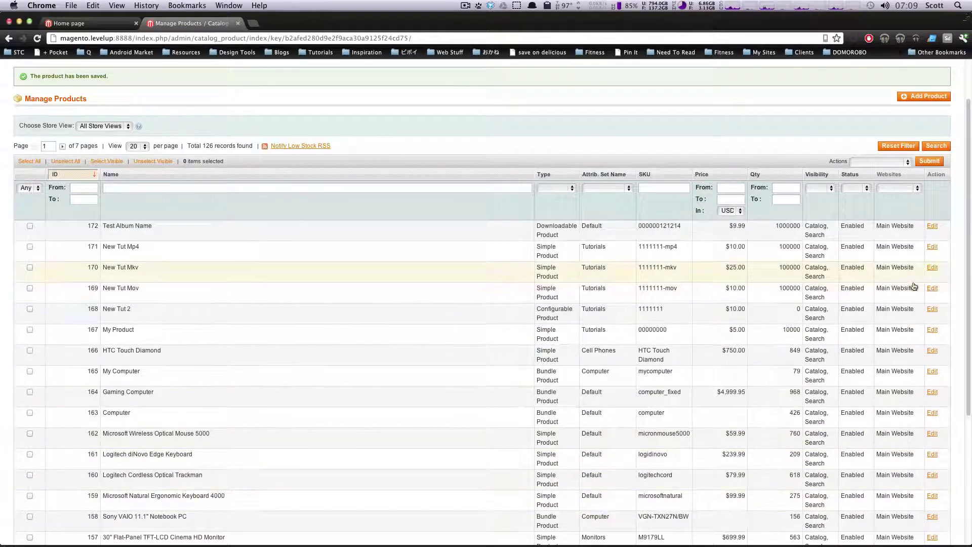
scroll(871, 400, up, 3)
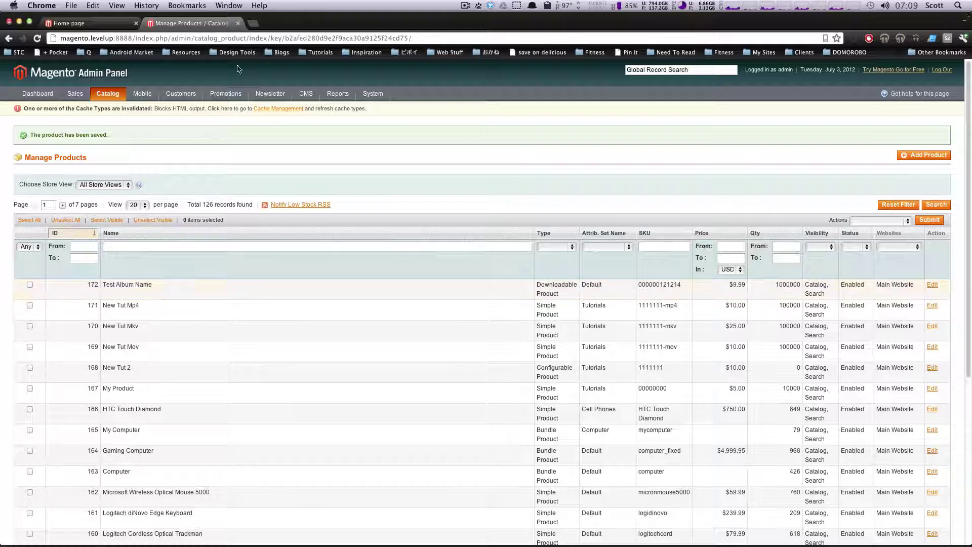
Switch to the storefront home page and reload it.
click(69, 23)
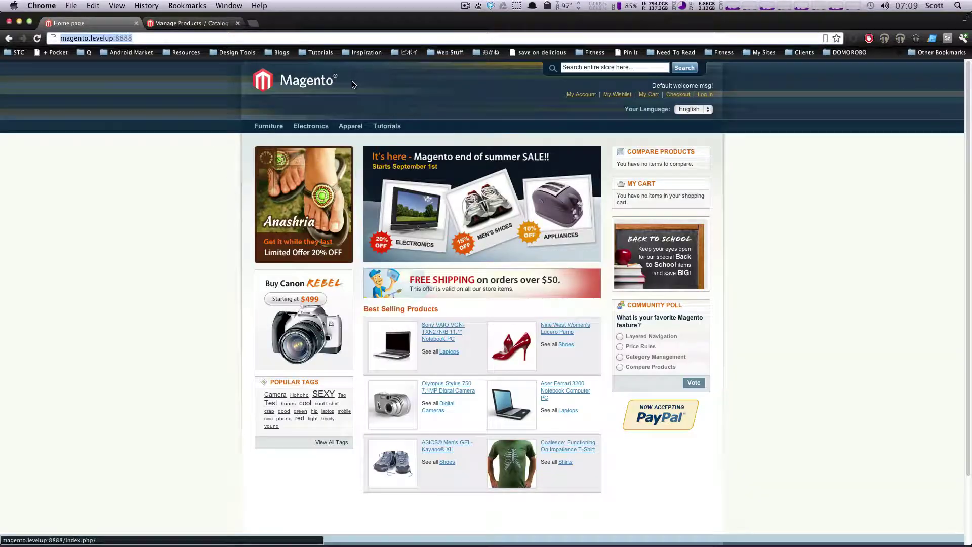
click(311, 81)
mouse_move(382, 131)
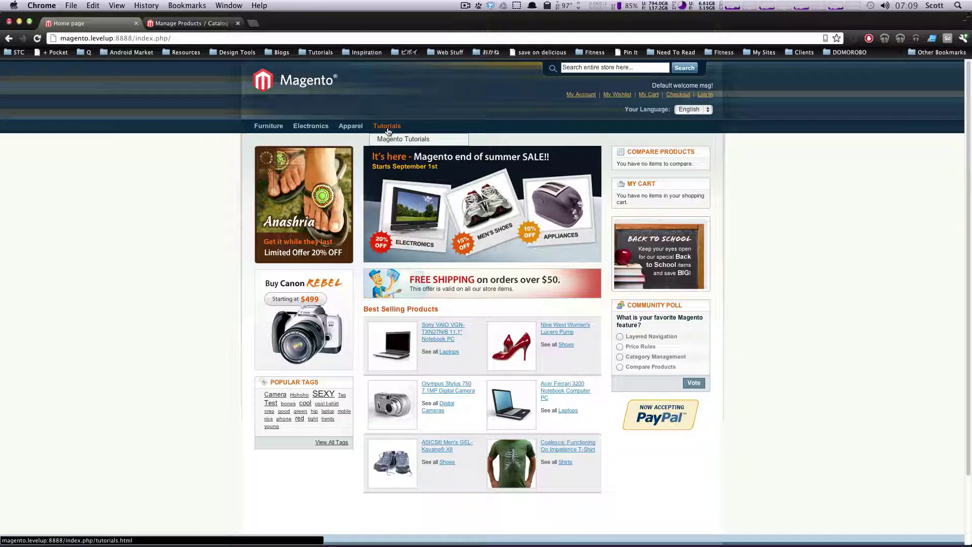
Browse the Tutorials category in grid view without finding Test Album Name, then return to the admin.
click(387, 127)
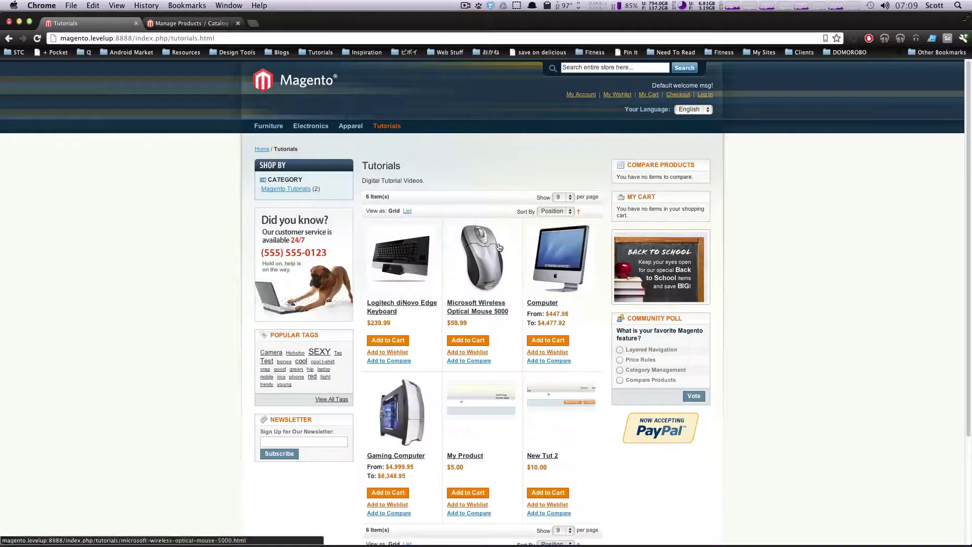
click(383, 212)
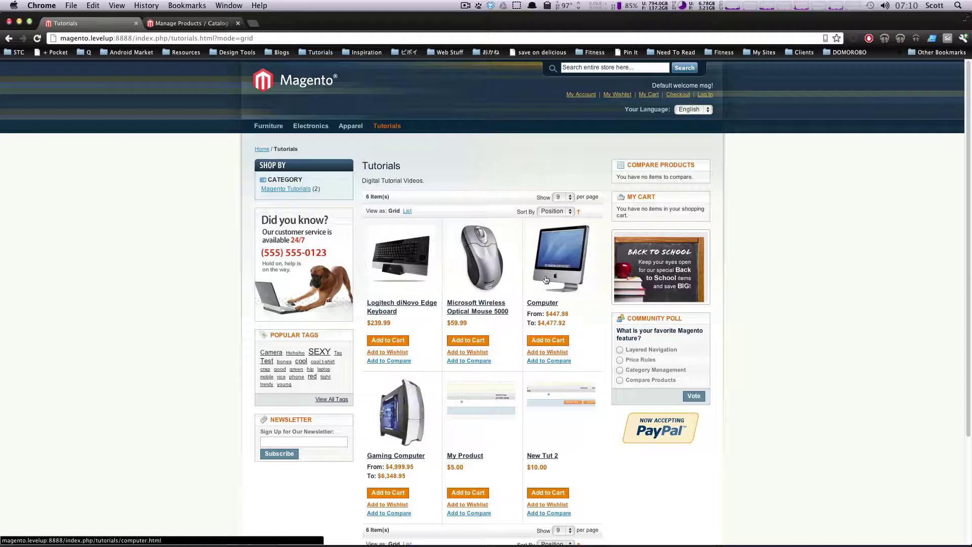
scroll(559, 284, down, 5)
scroll(561, 286, up, 5)
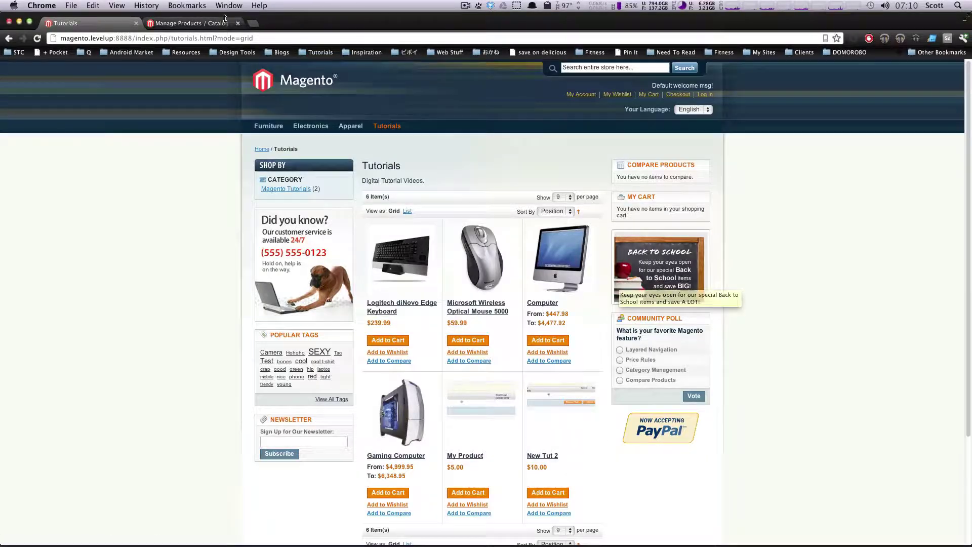
click(196, 25)
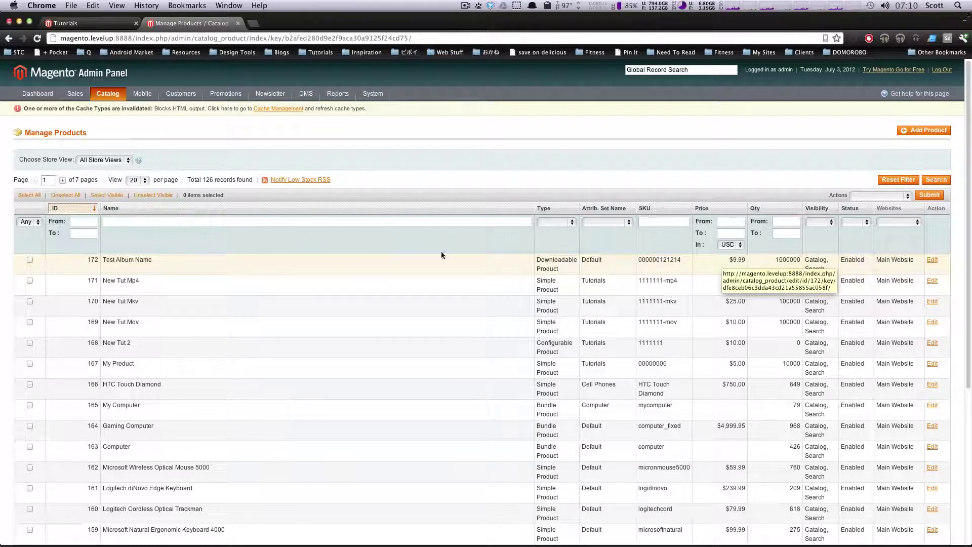
Set Test Album Name's Stock Availability to In Stock on the Inventory tab and save.
click(932, 261)
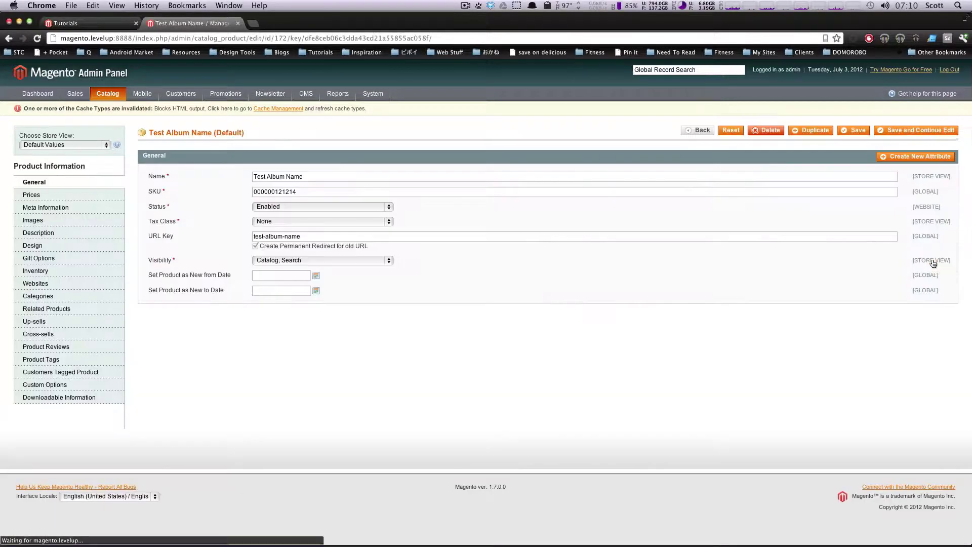
click(67, 272)
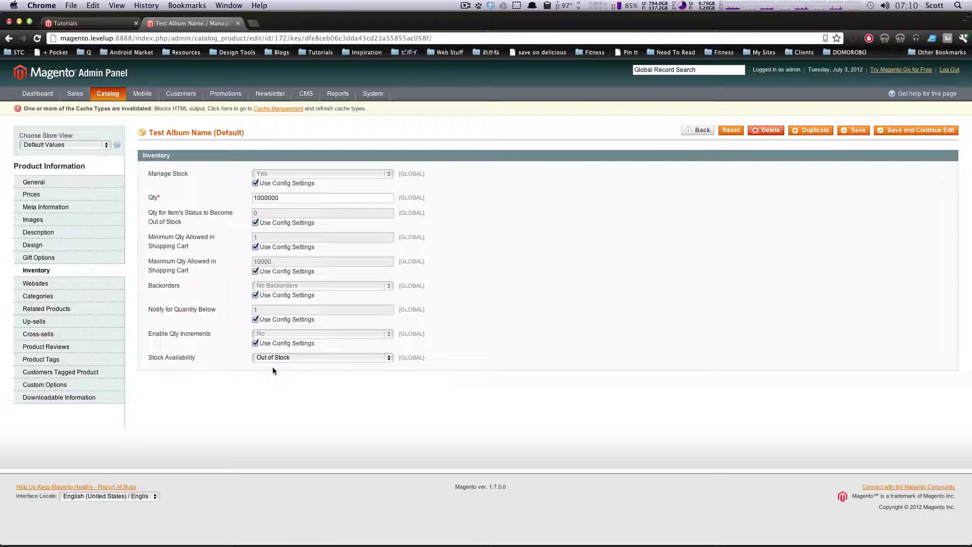
drag(142, 357, 181, 359)
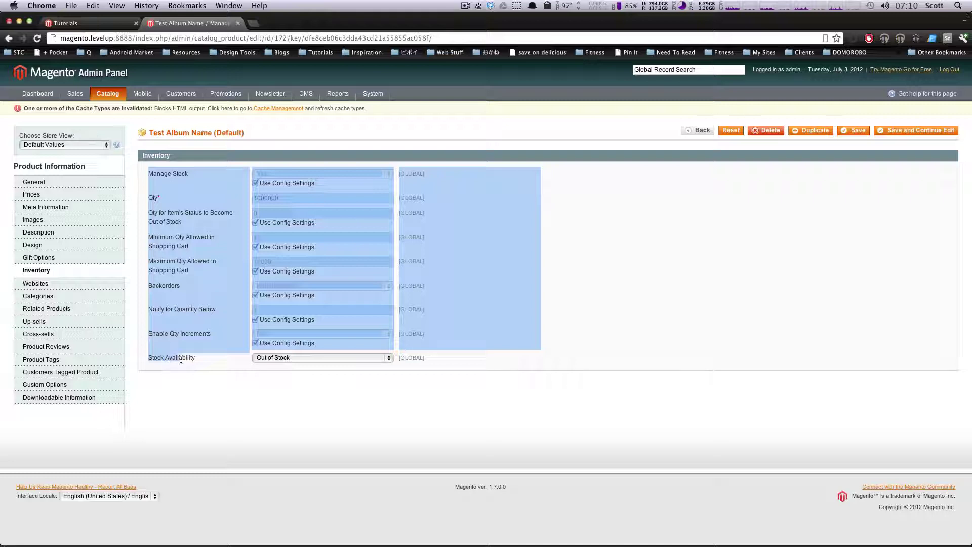
click(269, 359)
click(276, 353)
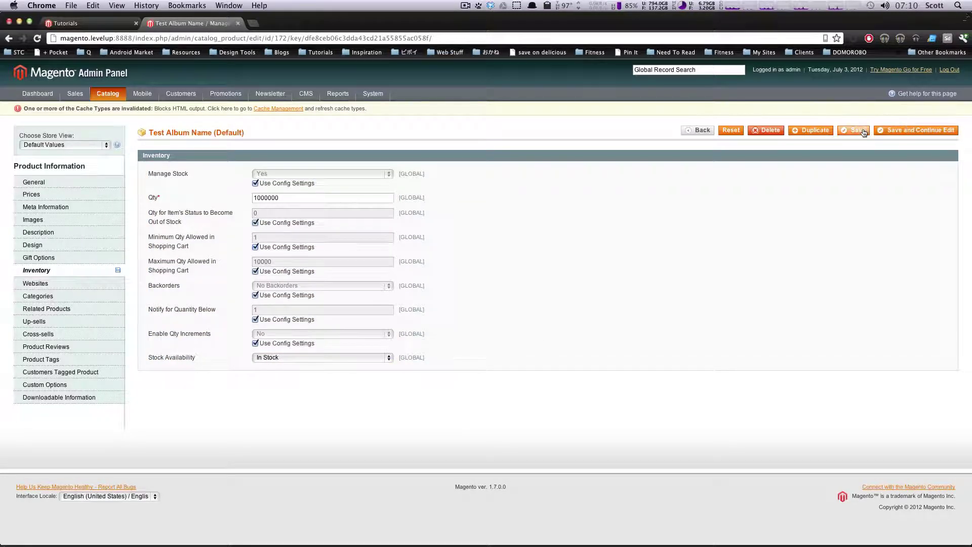
click(879, 131)
click(855, 131)
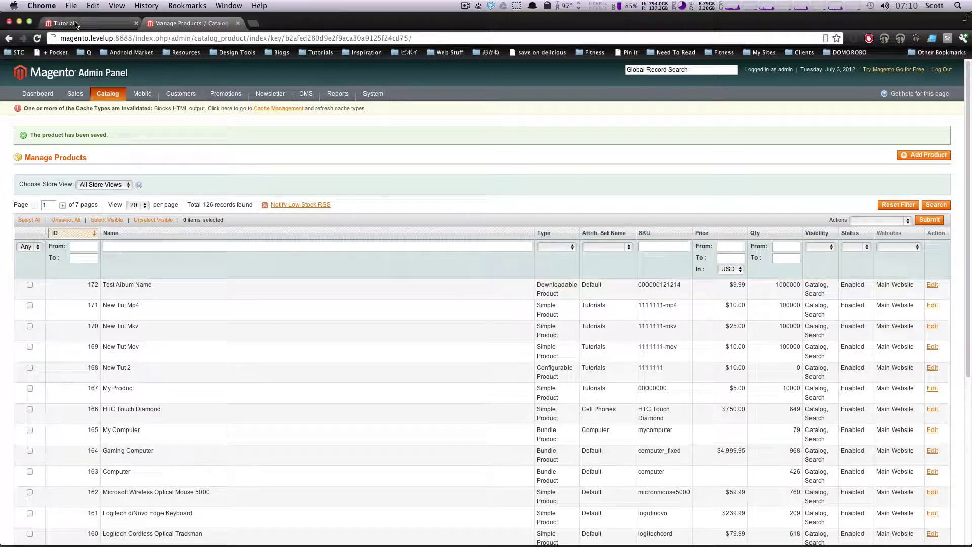
Reload the storefront Tutorials page, find Test Album Name at $9.99, and open its product page.
click(76, 24)
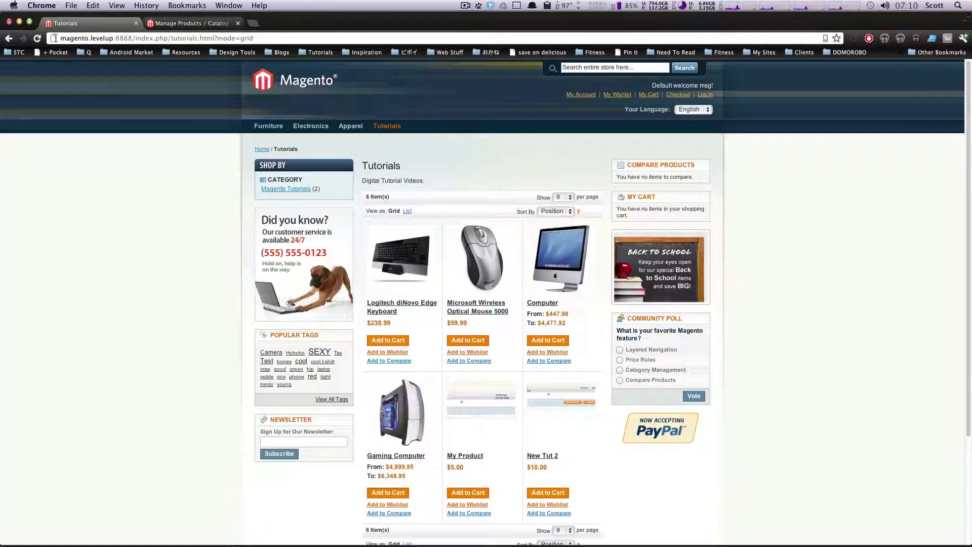
click(38, 38)
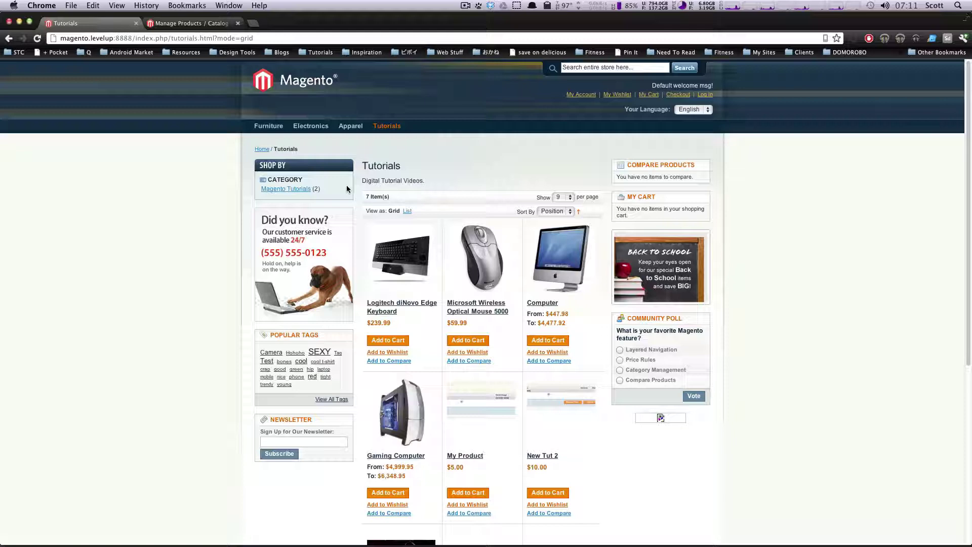
scroll(463, 238, down, 5)
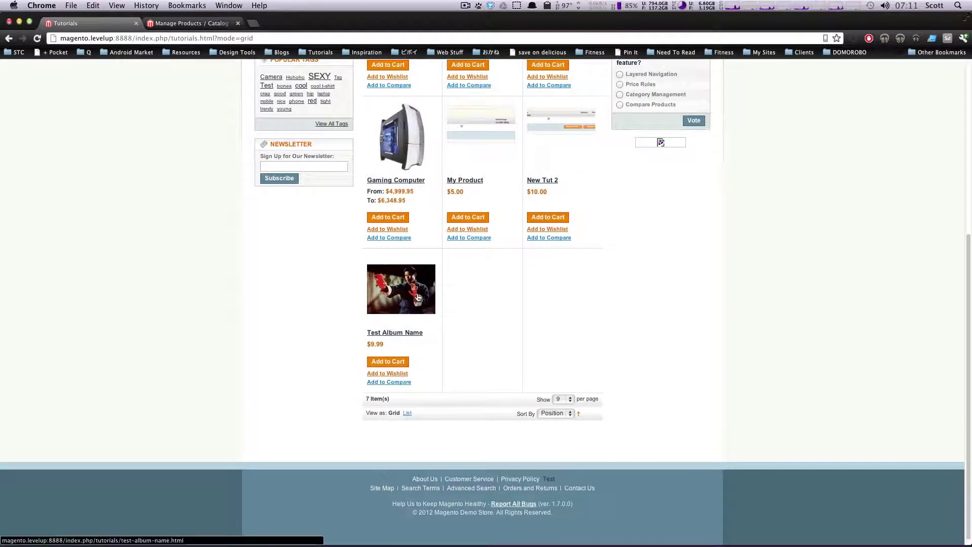
scroll(402, 423, up, 2)
click(399, 425)
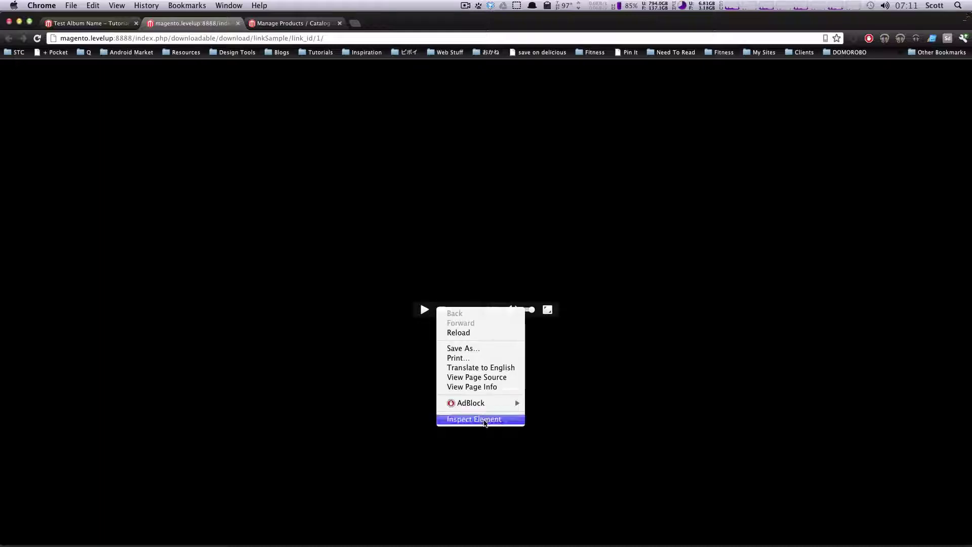
Inspect the sample page's media element, then close the Track 1 Stars sample tab.
click(485, 419)
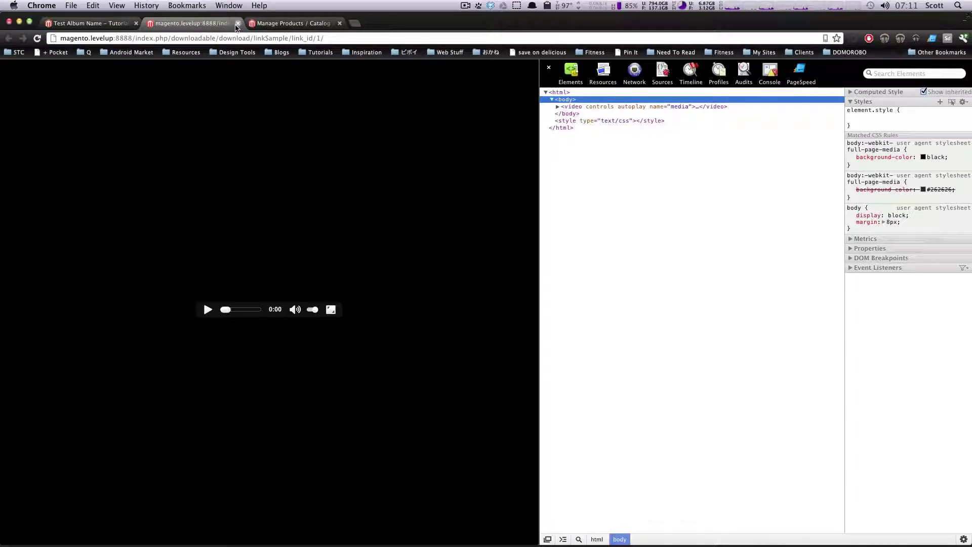
click(238, 24)
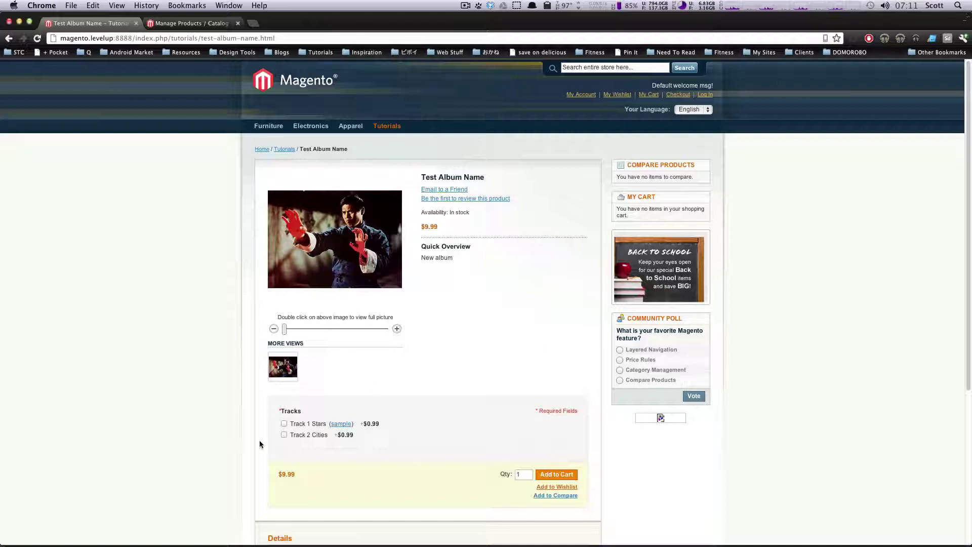
Tick and untick Track 1 Stars and Track 2 Cities to see each add $0.99.
scroll(395, 440, down, 3)
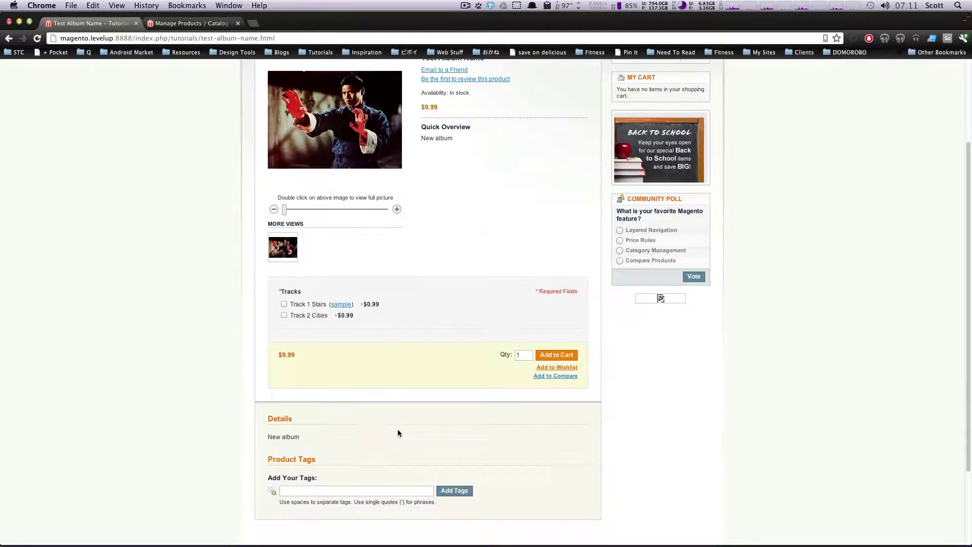
click(284, 305)
click(284, 315)
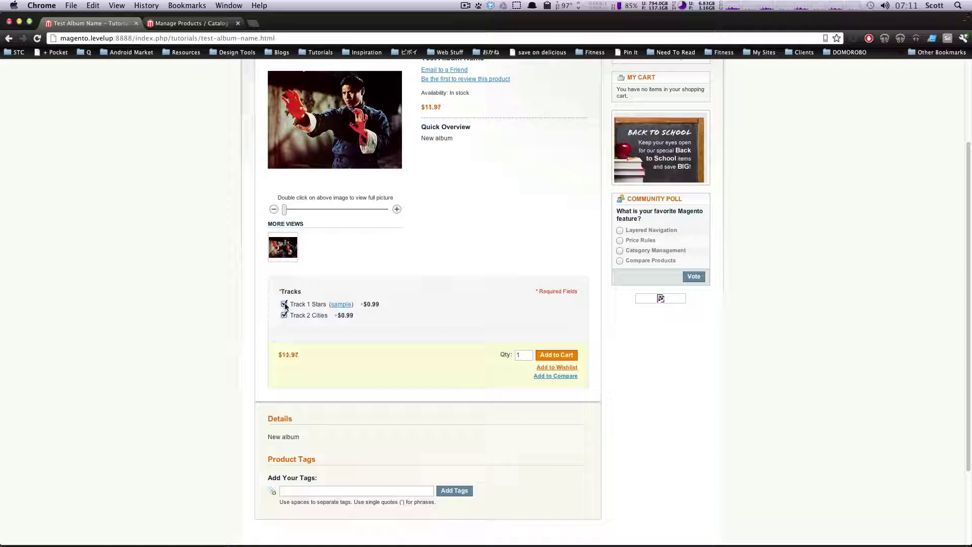
click(284, 315)
click(284, 315)
click(284, 304)
click(284, 315)
Highlight the $9.99 price line while toggling tracks to compare the totals.
triple_click(279, 353)
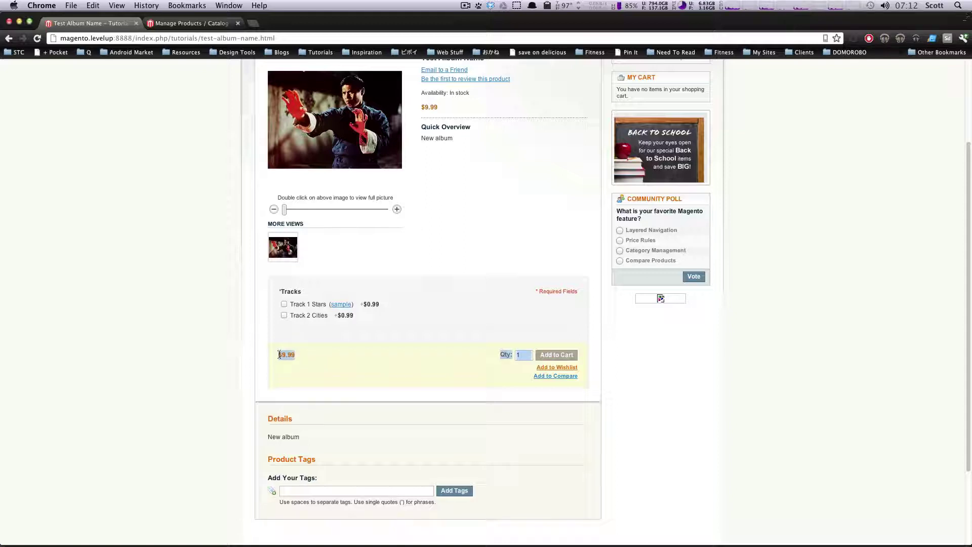
click(297, 358)
triple_click(298, 358)
click(304, 359)
triple_click(303, 359)
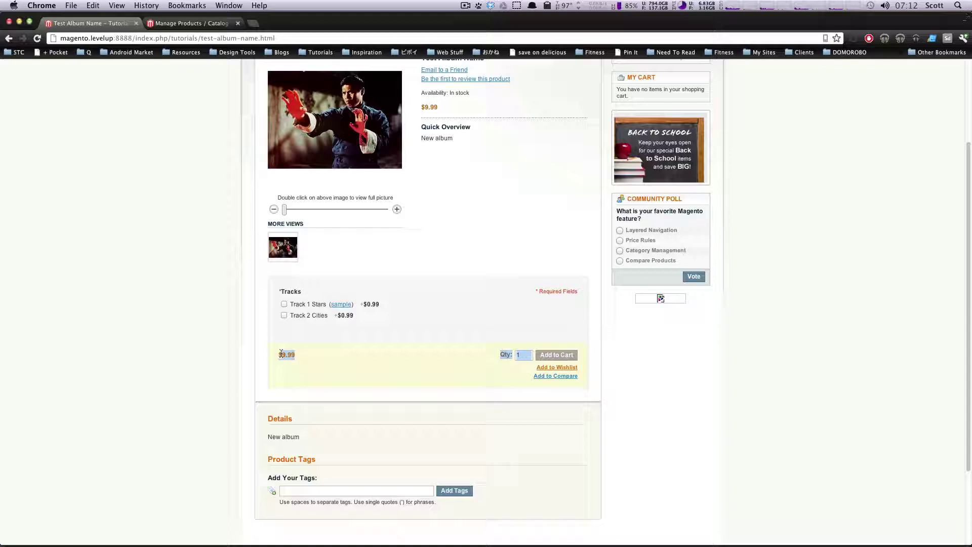
click(284, 315)
click(284, 315)
click(284, 304)
click(284, 304)
Add to Cart with no track chosen to see the required-track warning, then return to admin.
click(550, 356)
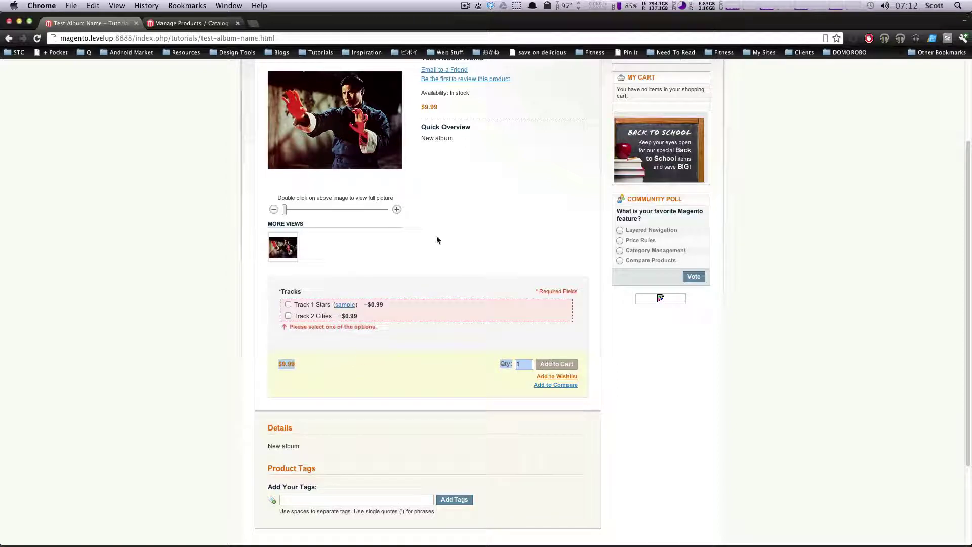
triple_click(454, 311)
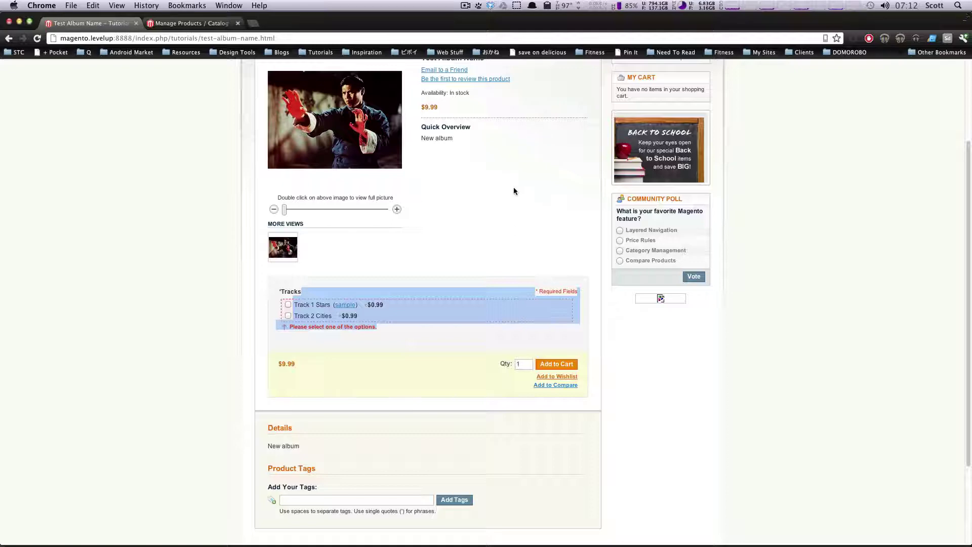
click(201, 21)
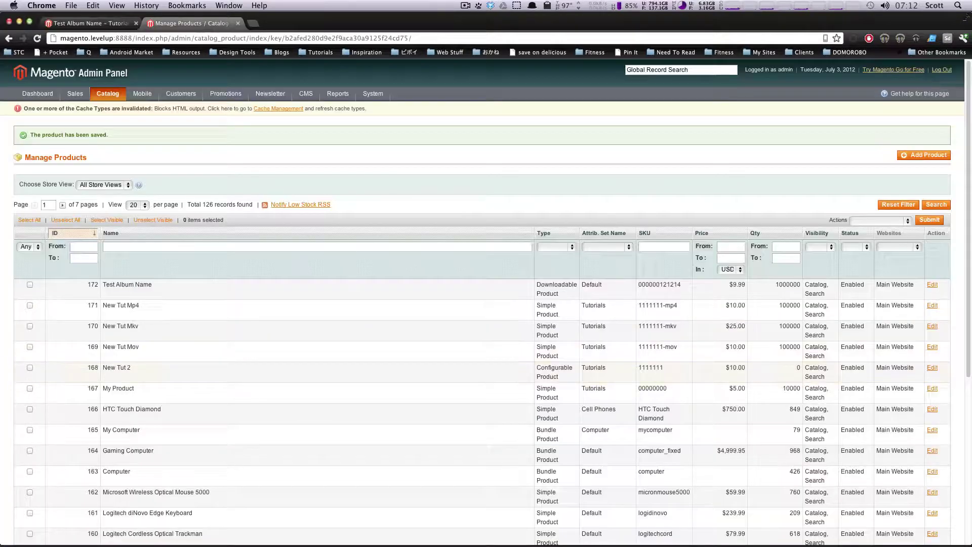
Open Test Album Name's downloadable tracks and keep links purchasable separately.
click(932, 286)
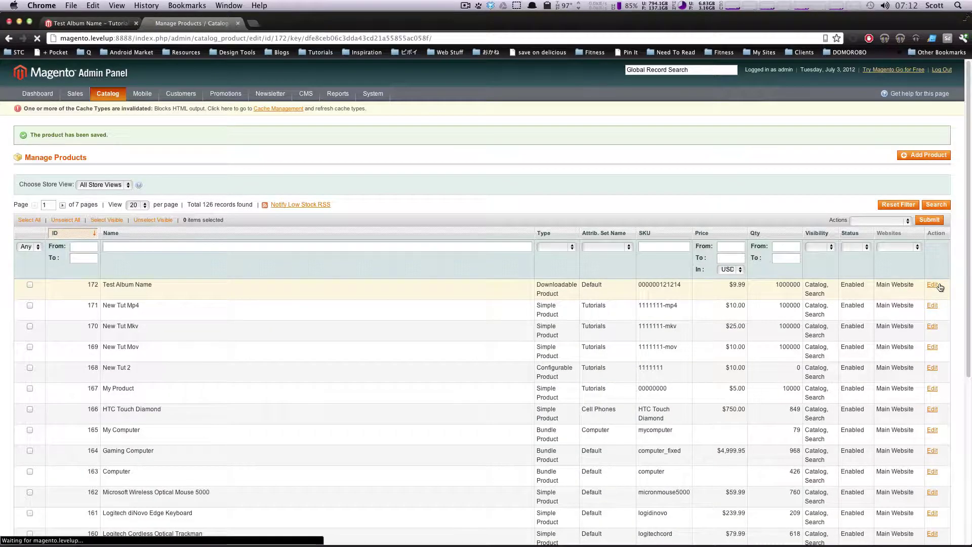
click(53, 397)
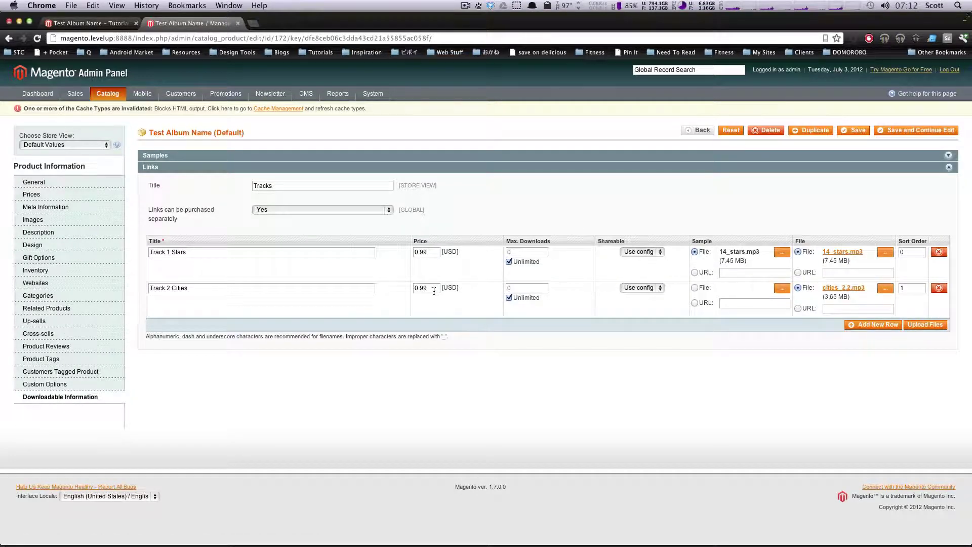
click(326, 205)
click(343, 212)
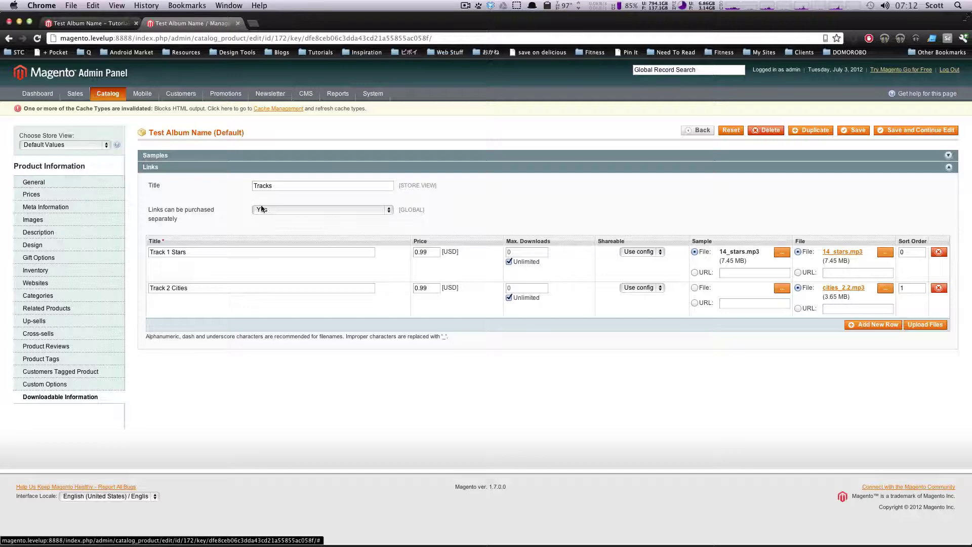
Change the base price from 9.99 to 0 and save with Save and Continue Edit.
click(52, 184)
click(55, 195)
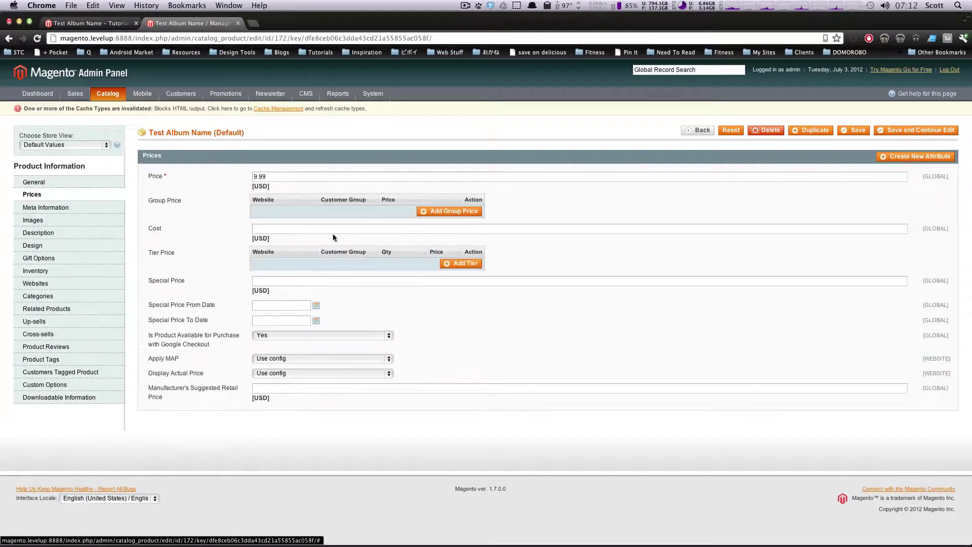
double_click(272, 177)
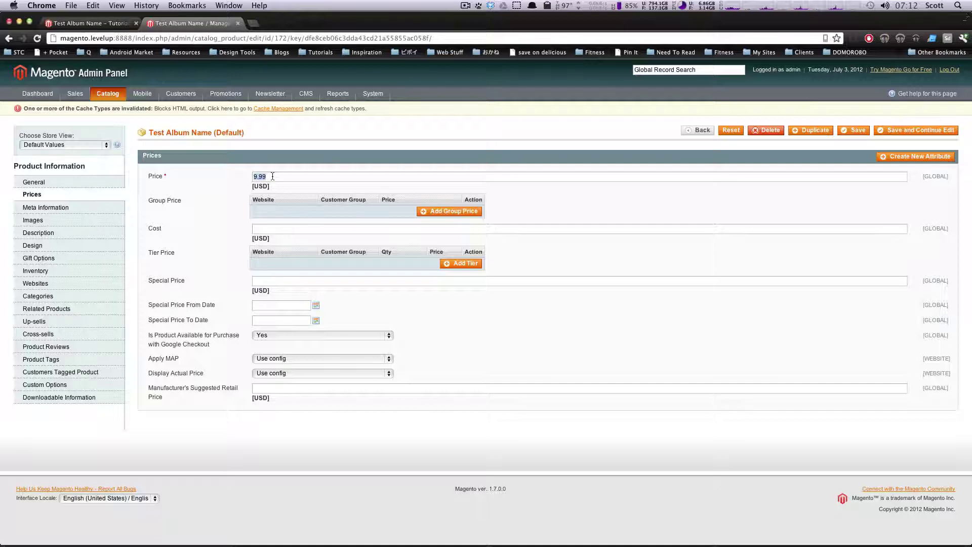
text(0)
click(903, 131)
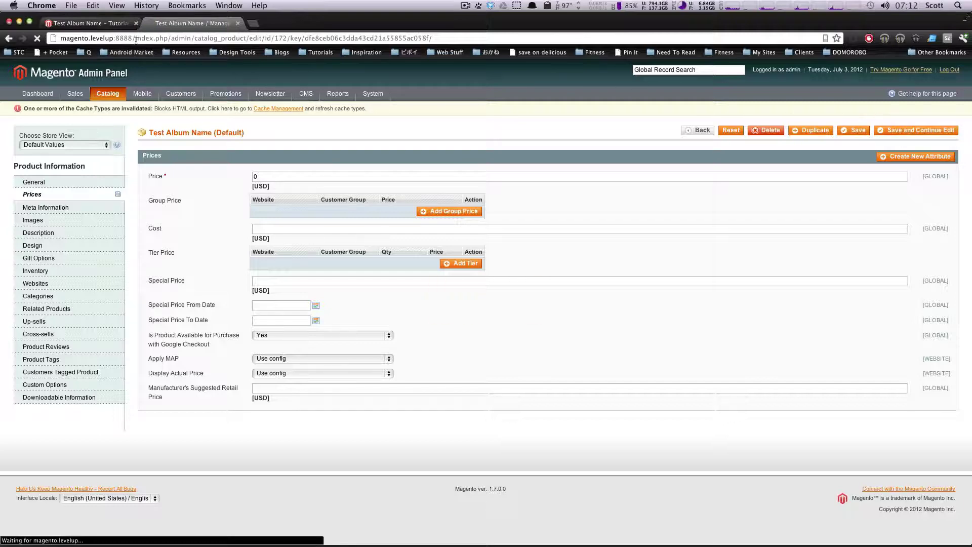
Reload the product page and add Test Album Name with Track 1 Stars and Track 2 Cities to cart for $1.98.
click(117, 25)
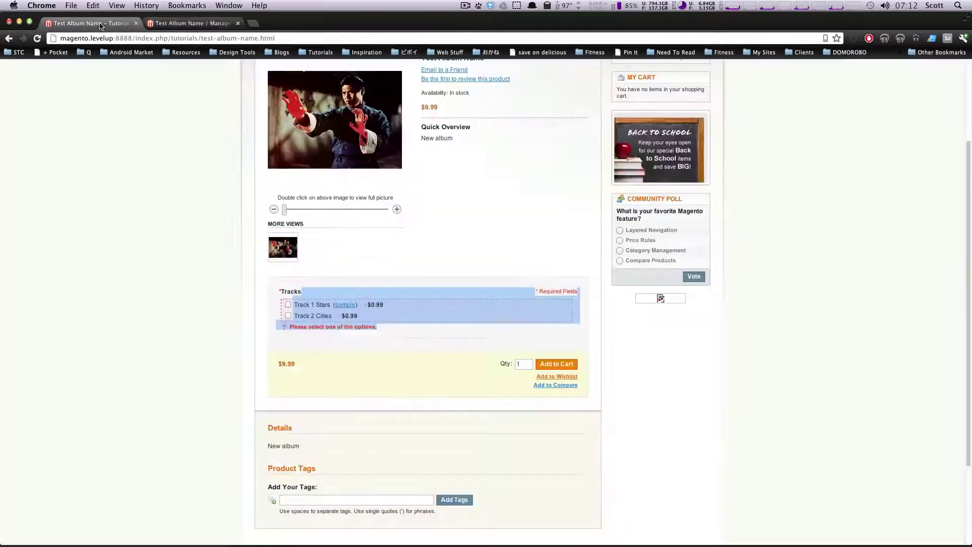
click(37, 39)
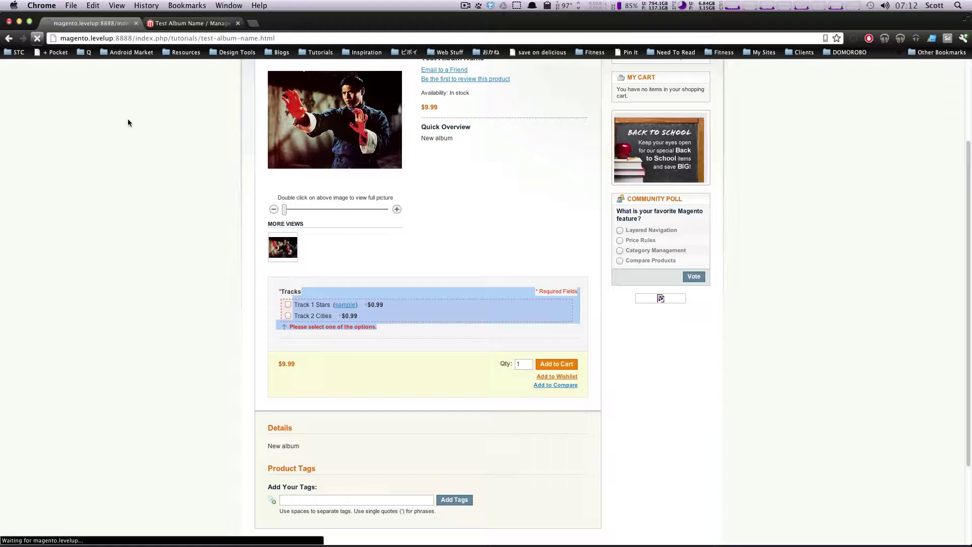
click(284, 303)
click(284, 314)
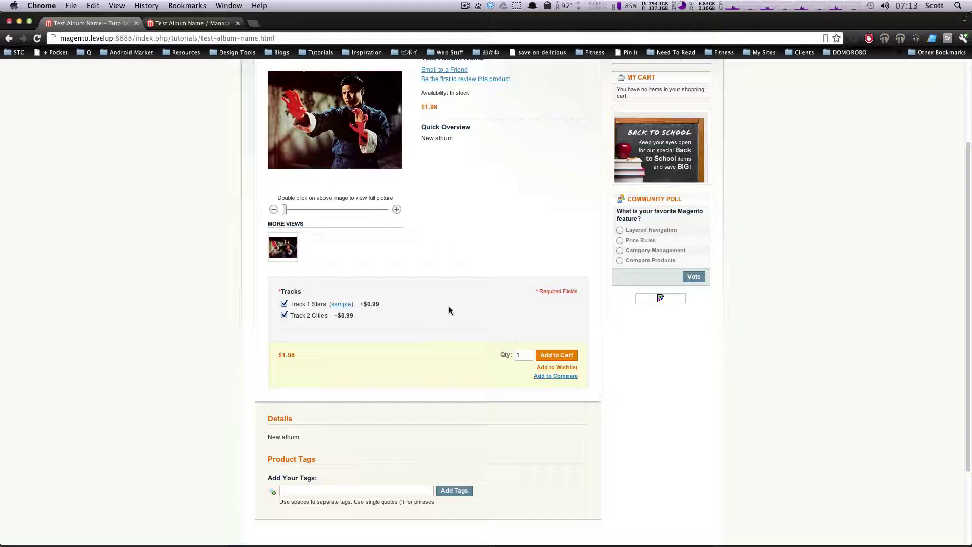
click(551, 357)
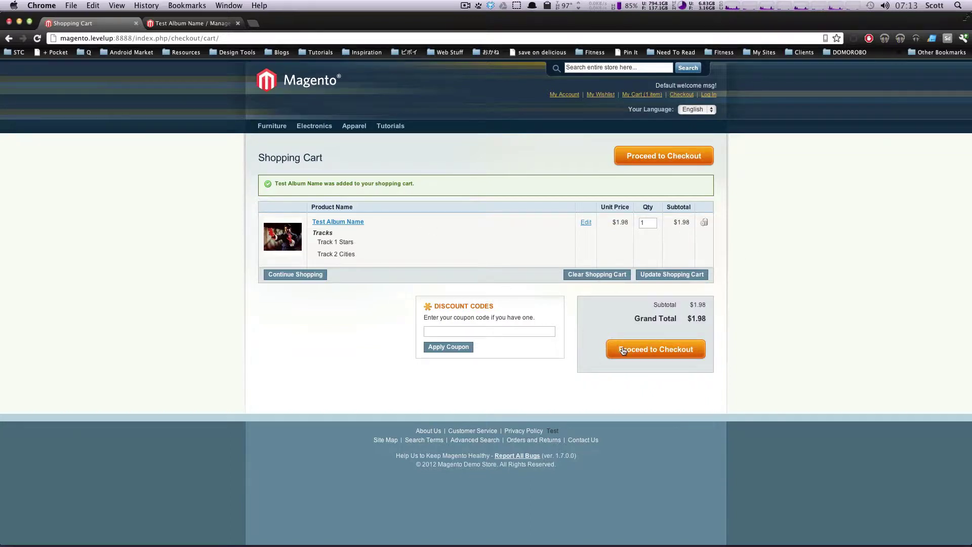
Proceed from the shopping cart to checkout, arriving at the Checkout Method step.
click(619, 348)
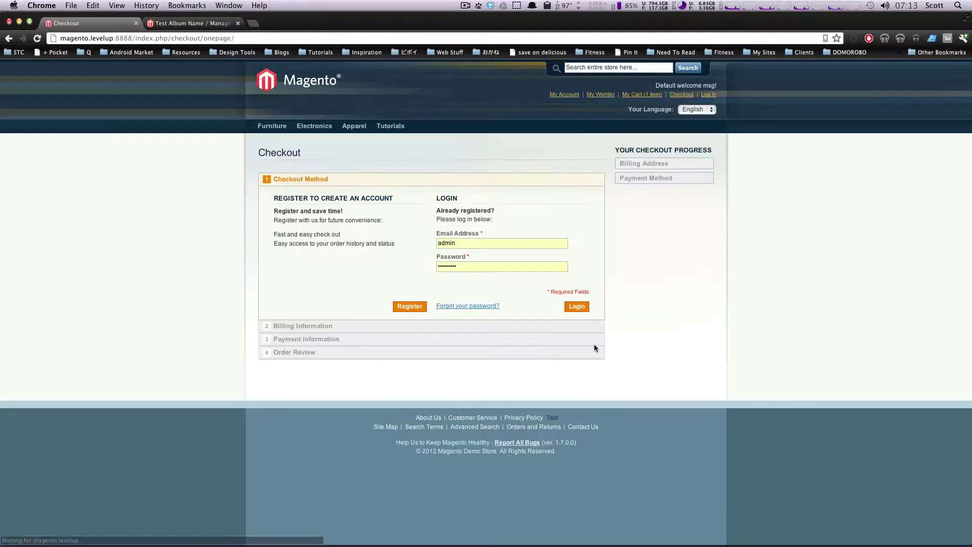